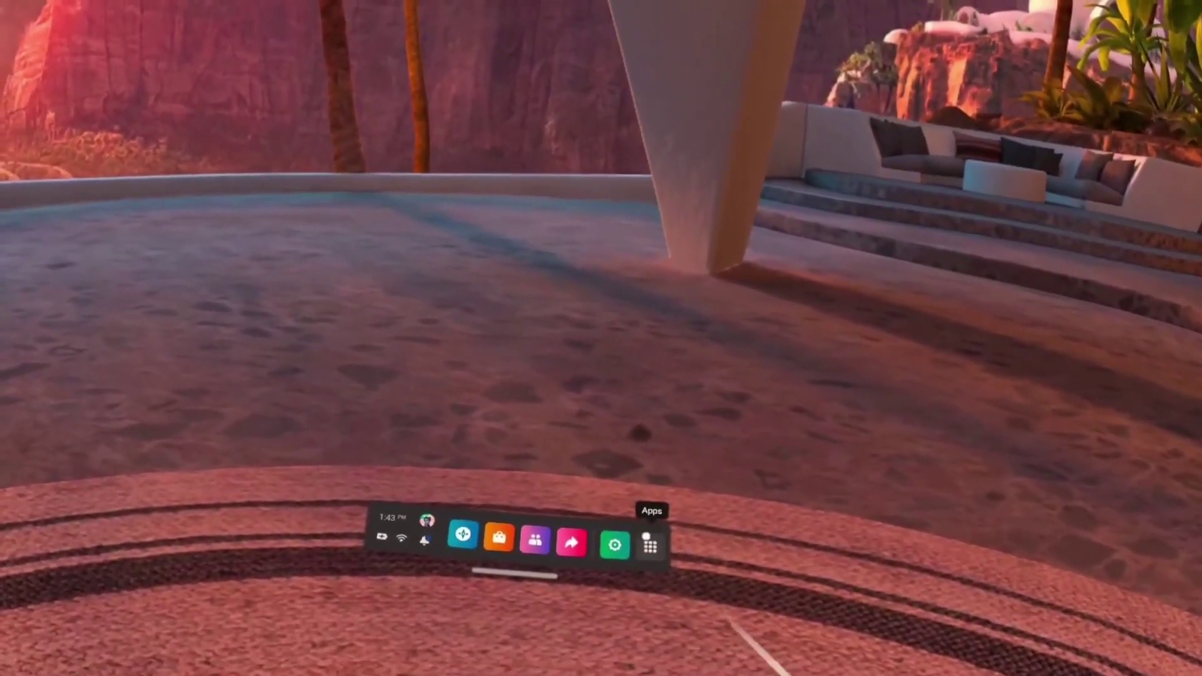
Open the headset's app library and search it for "vrc" to find VRChat
click(647, 539)
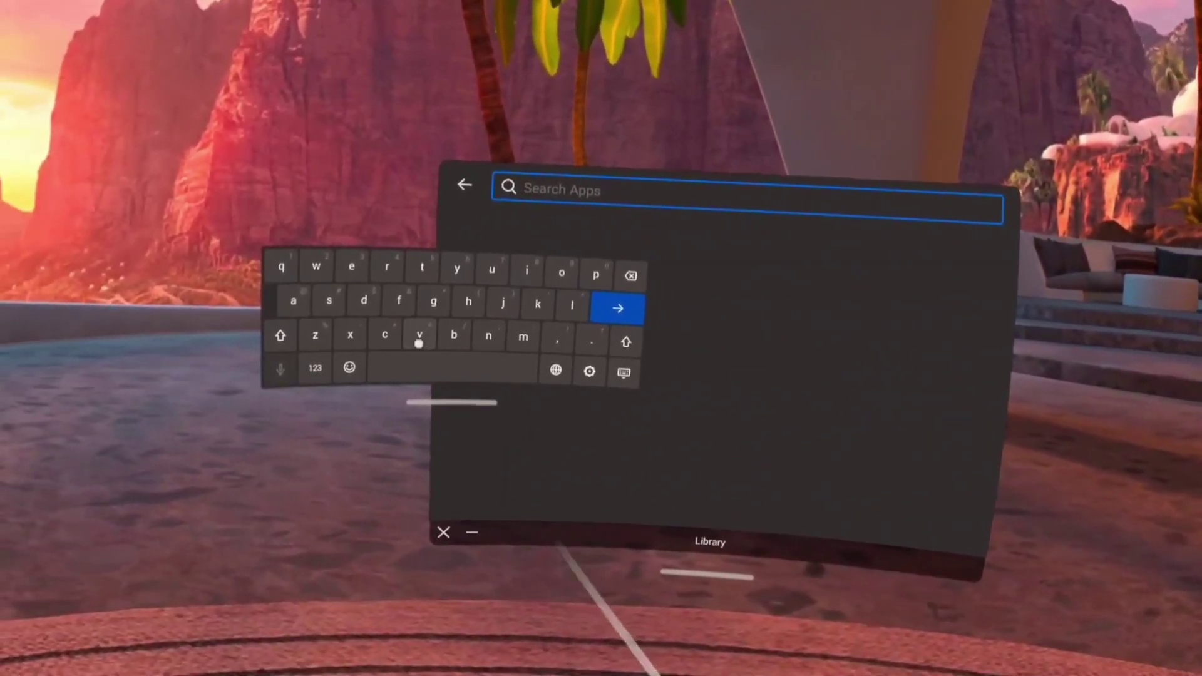
text(vrc)
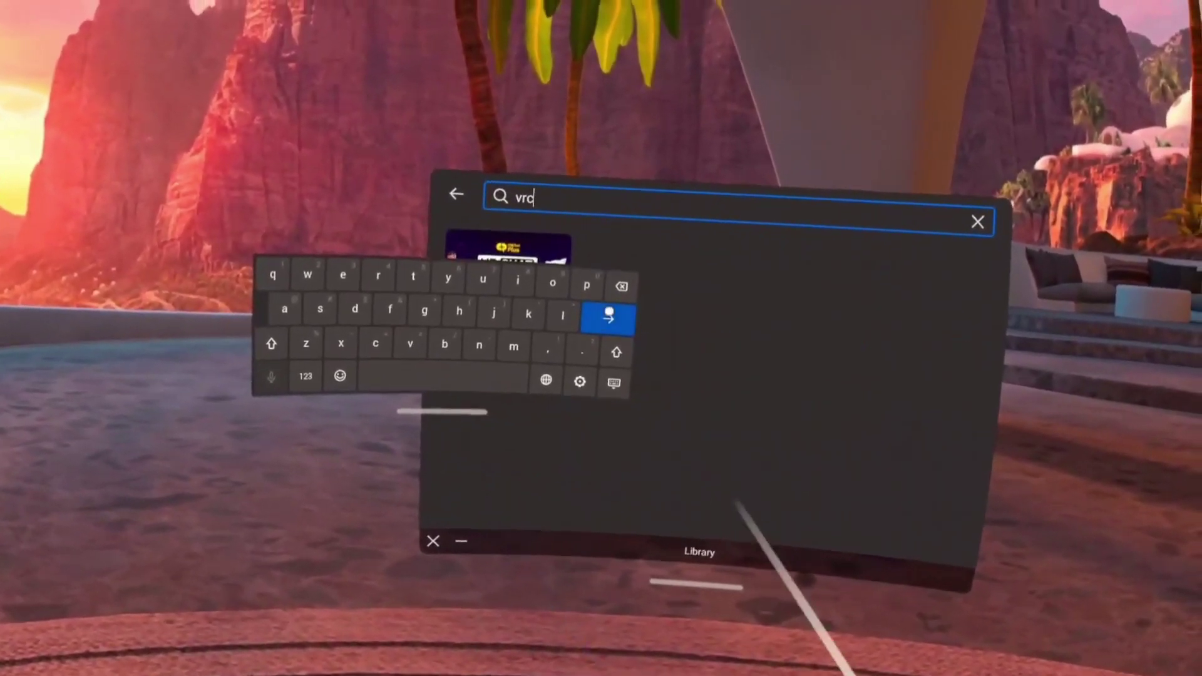
click(608, 316)
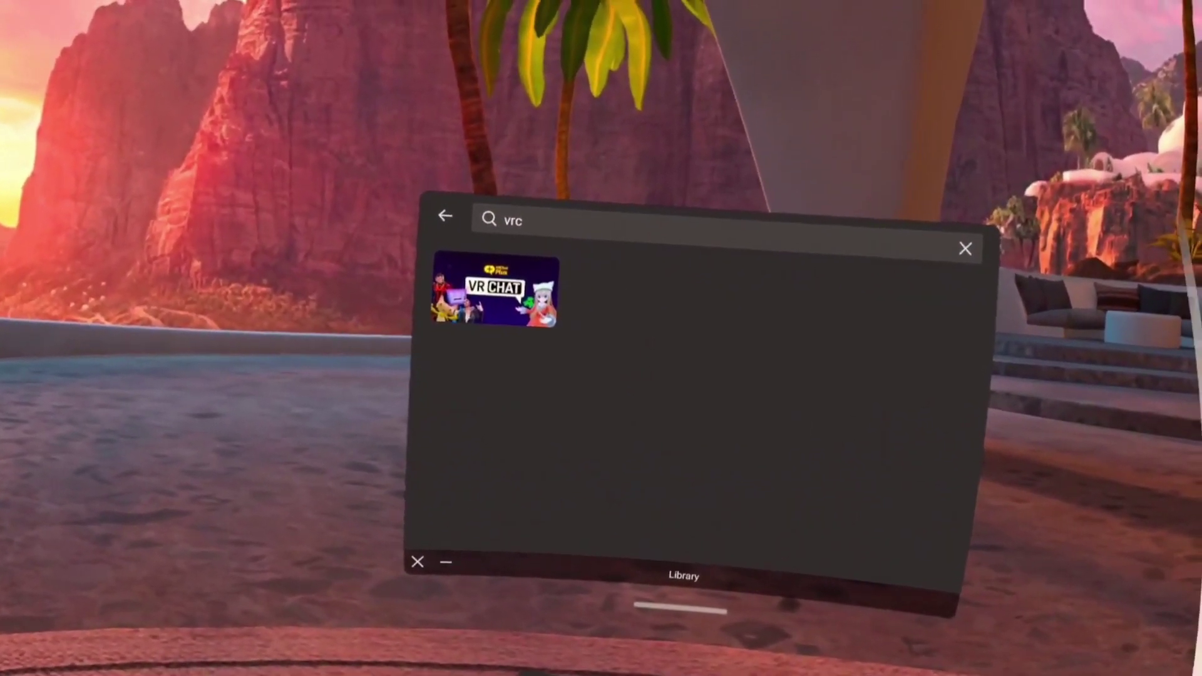
mouse_move(490, 305)
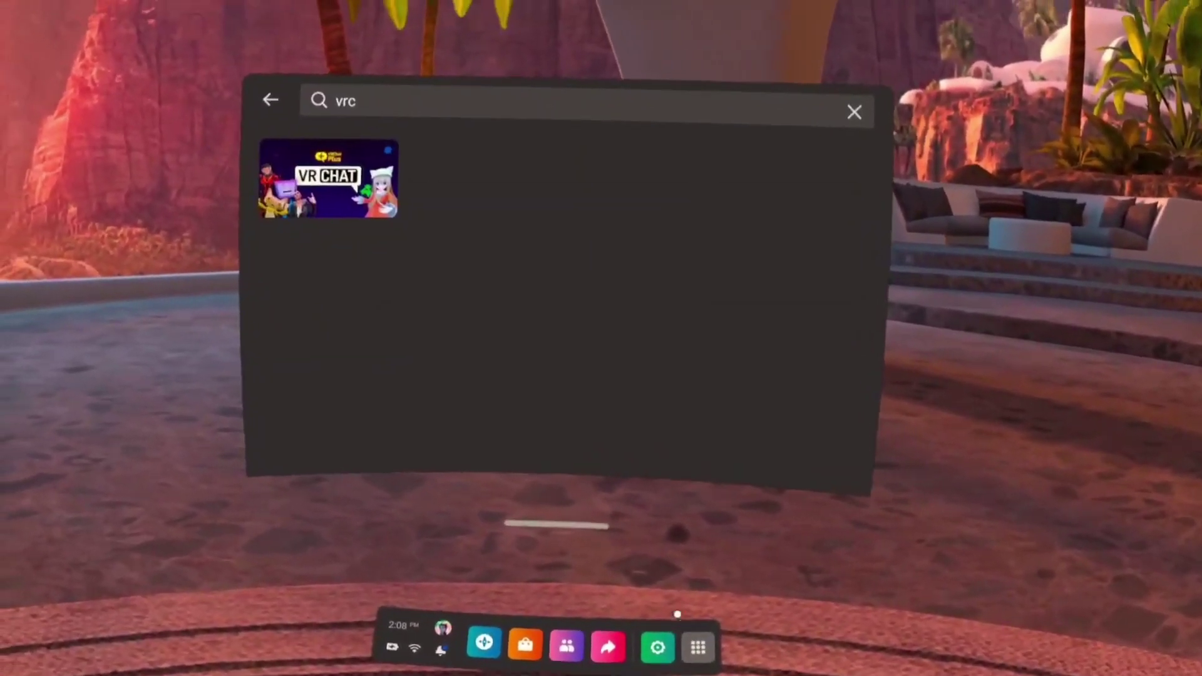
Return to the full app library and browse through the listed apps
key(Escape)
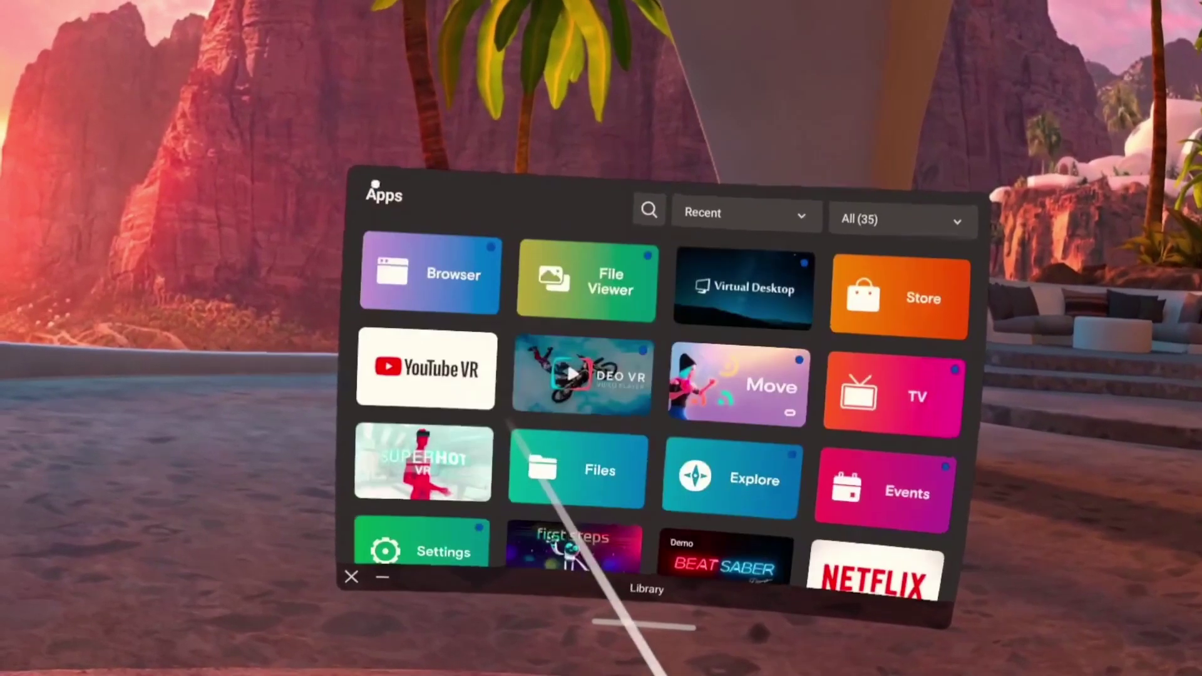
scroll(582, 407, down, 3)
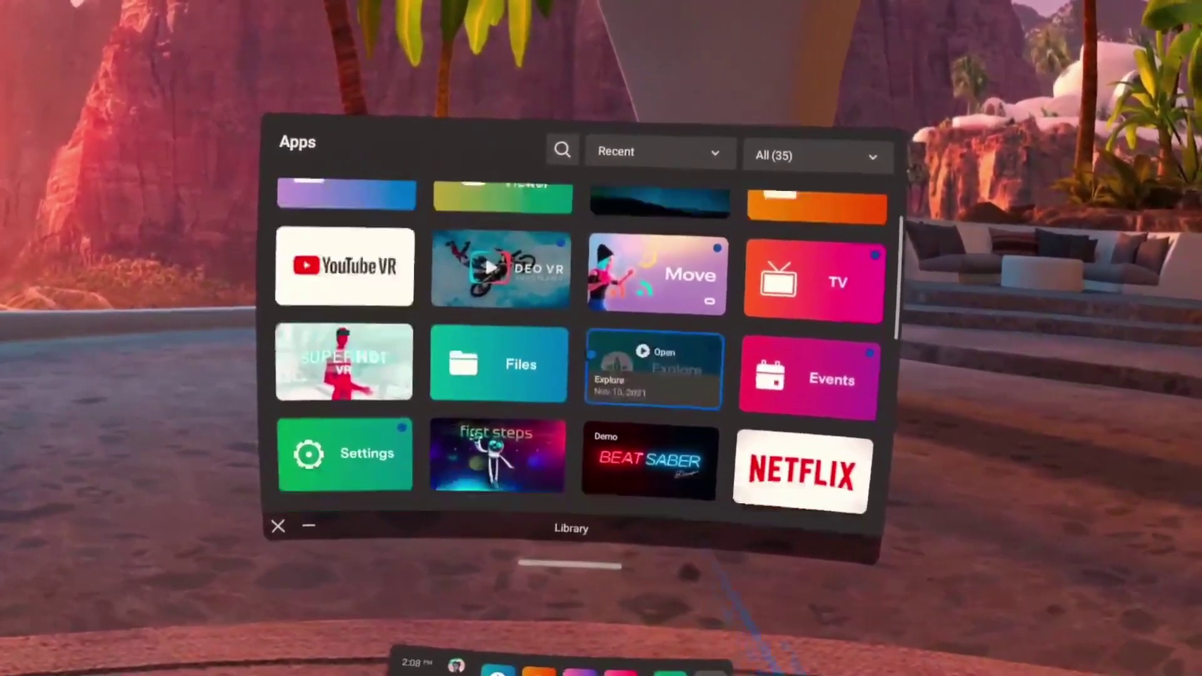
scroll(655, 369, down, 5)
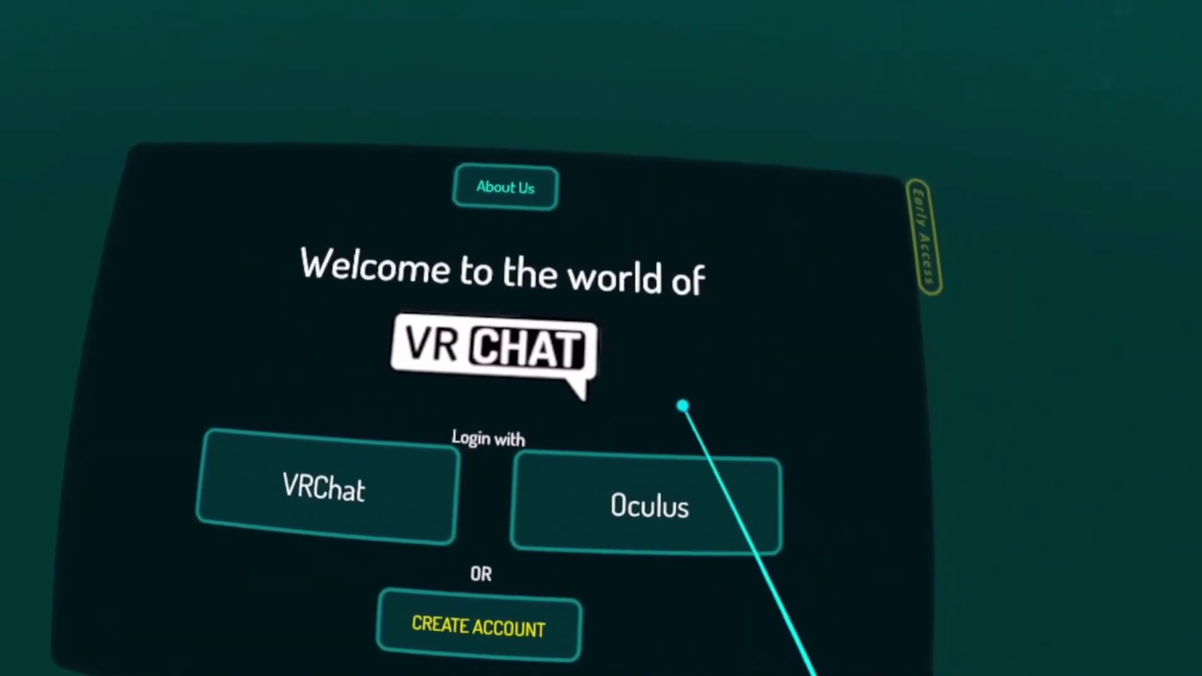
In VRChat, log in with the Oculus account and enter the loaded world
click(655, 571)
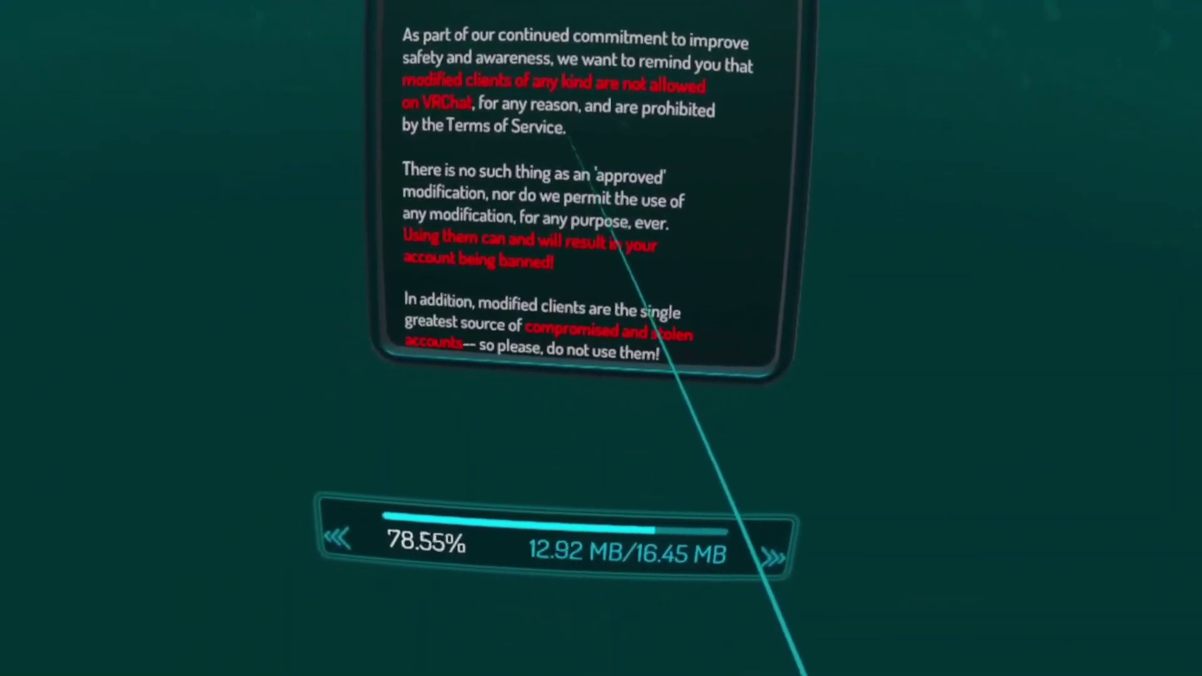
click(538, 557)
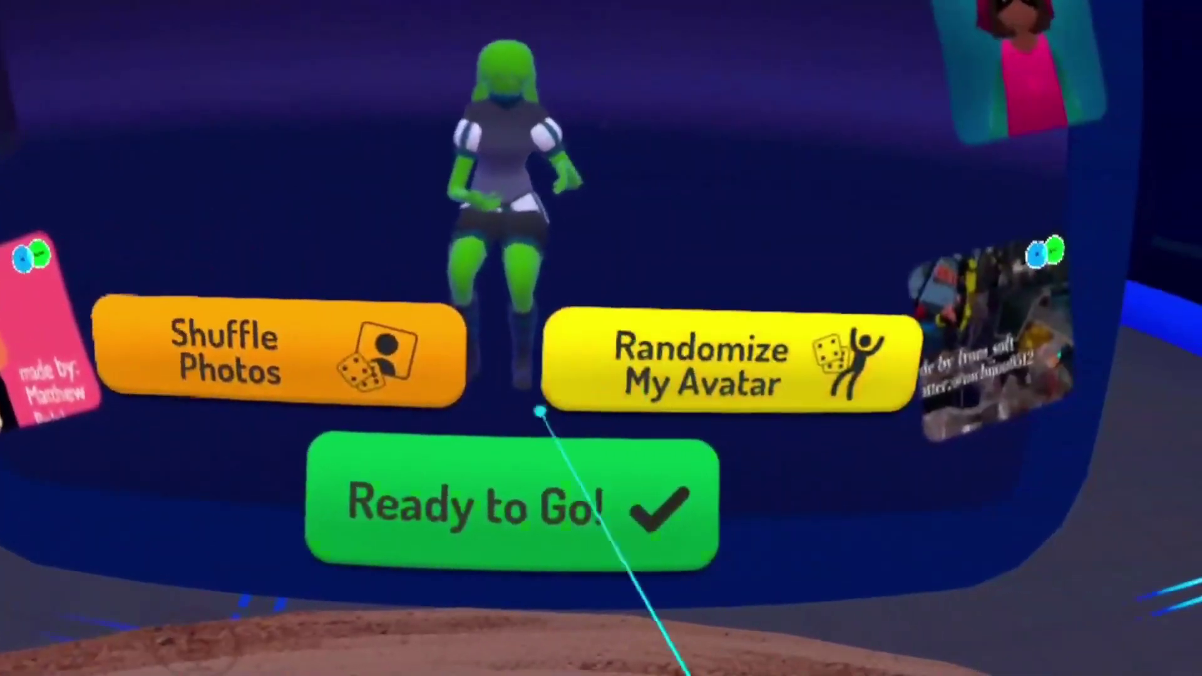
Accept the avatar as ready to go and choose Holoport as the locomotion mode
click(542, 441)
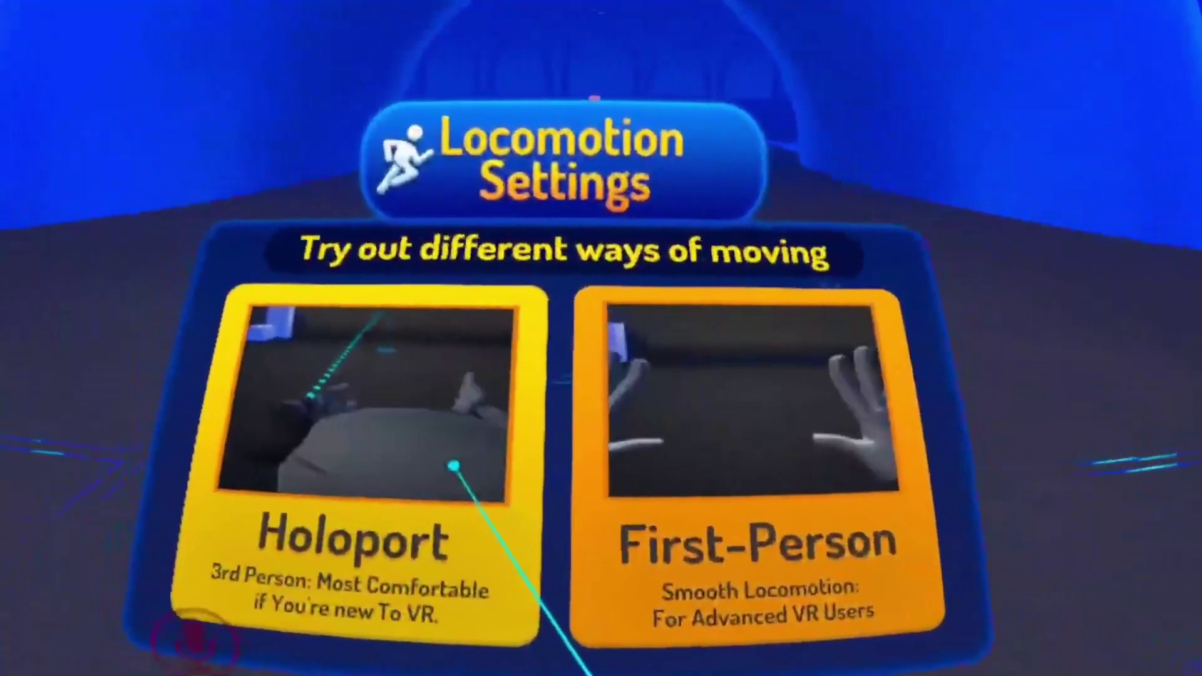
click(415, 430)
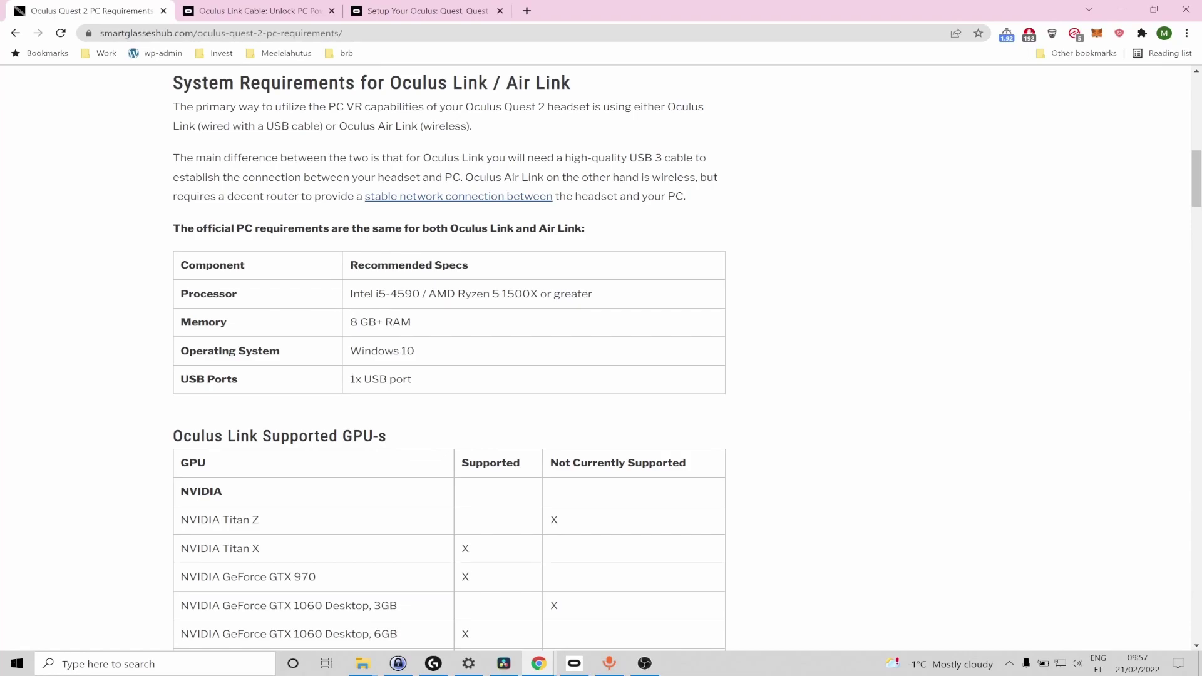
In the web browser, review the Oculus Link / Air Link system requirements and the supported GPU table
scroll(404, 483, down, 1)
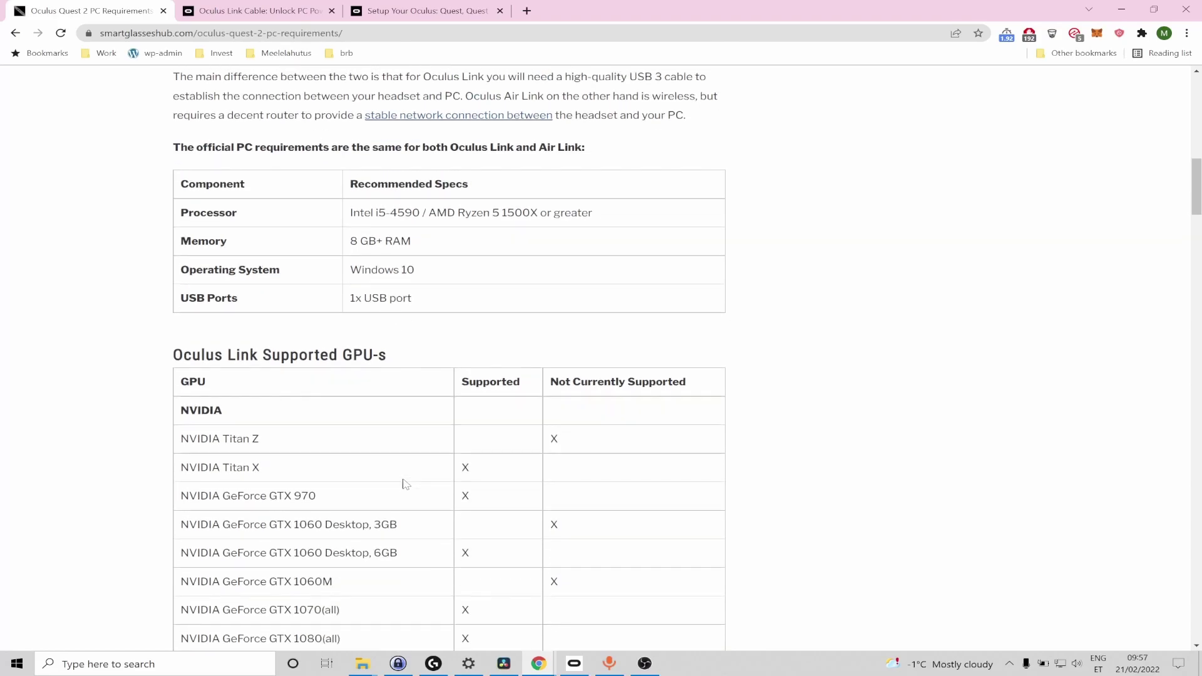
scroll(282, 413, down, 3)
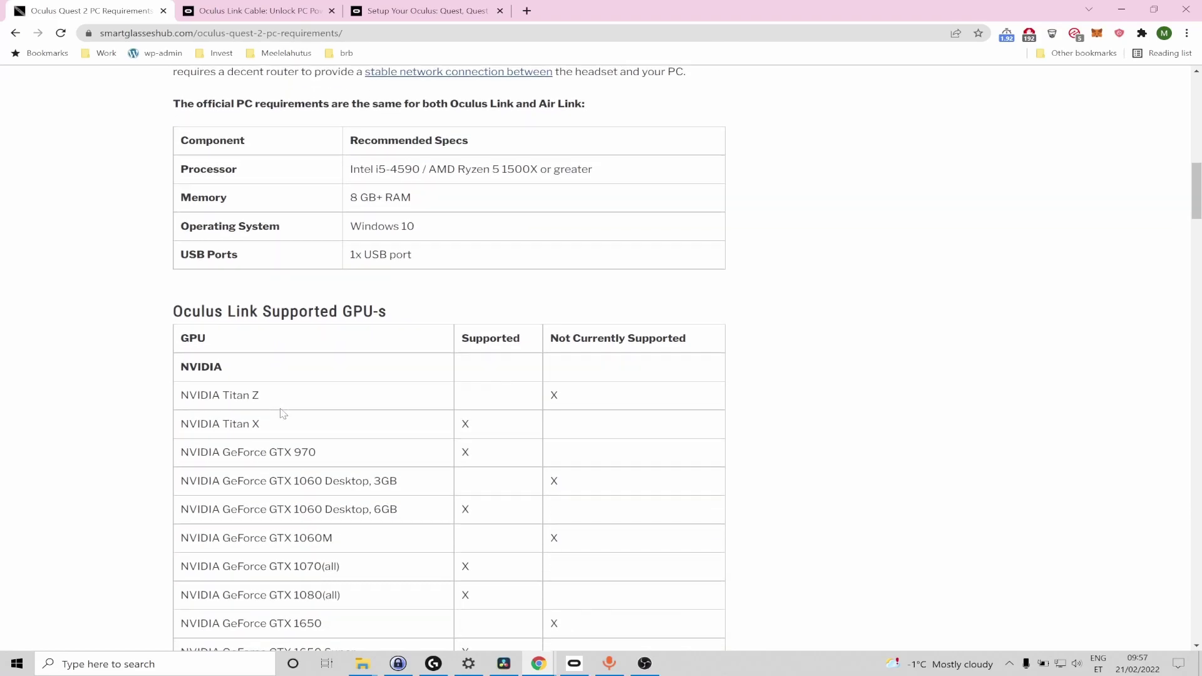
scroll(281, 413, down, 3)
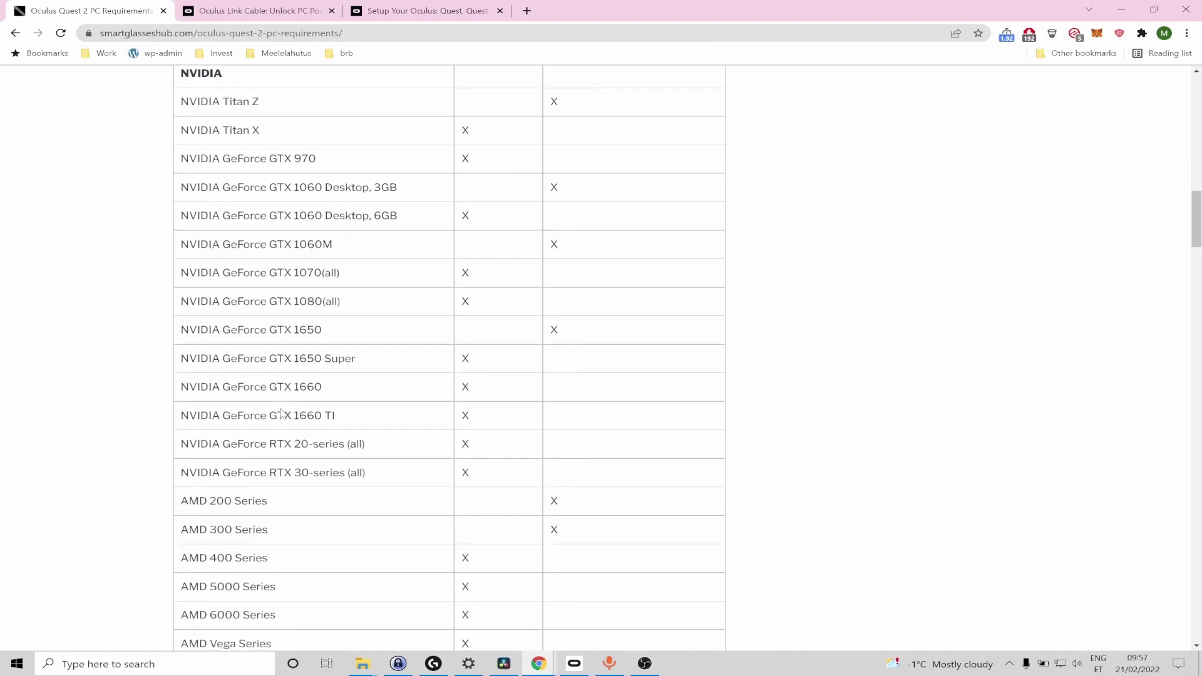
scroll(282, 413, up, 3)
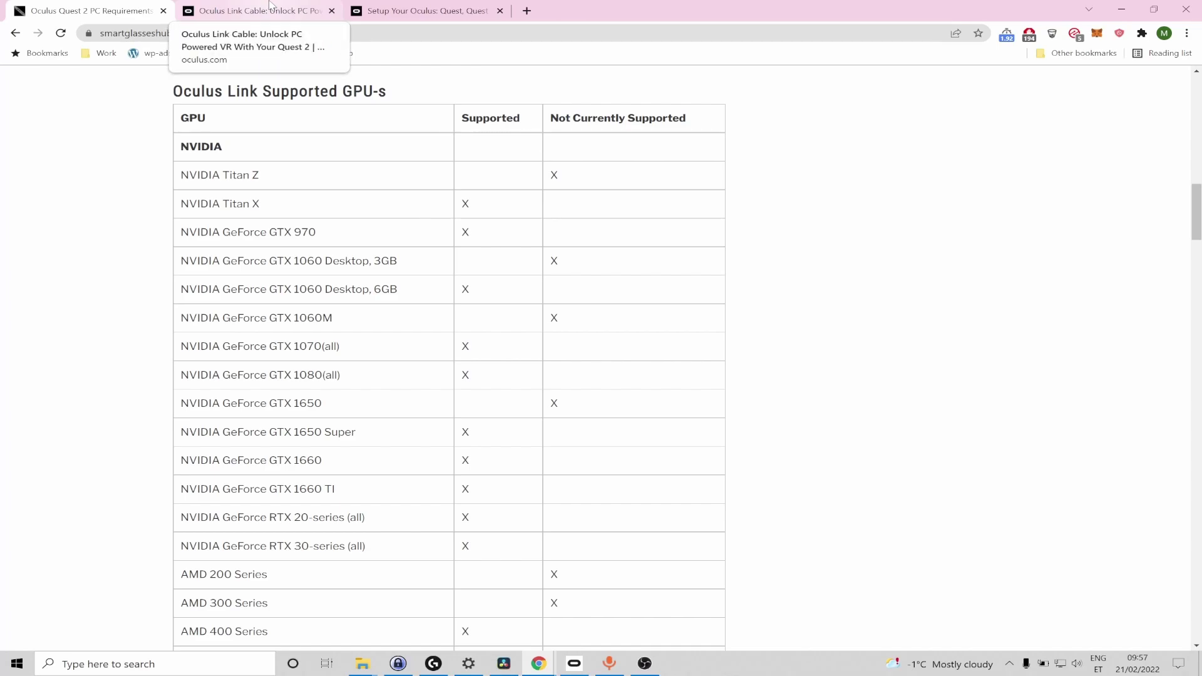
Look over the Oculus Link cable product page and open the Oculus setup page
click(271, 5)
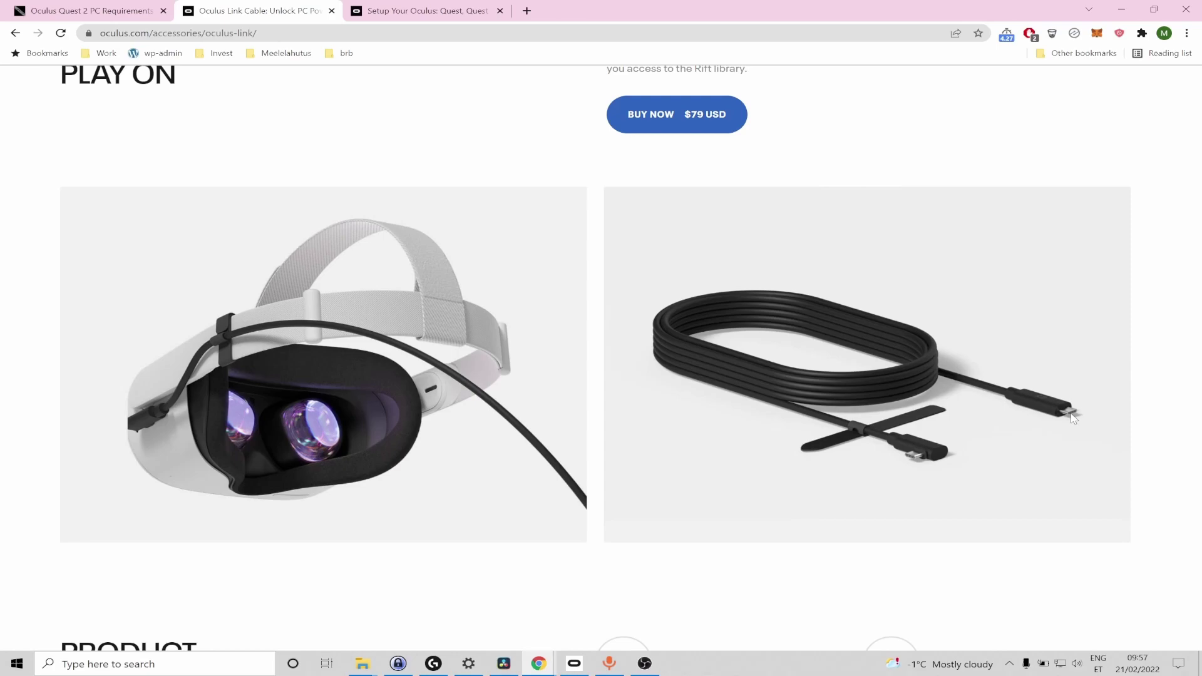
scroll(1071, 417, down, 3)
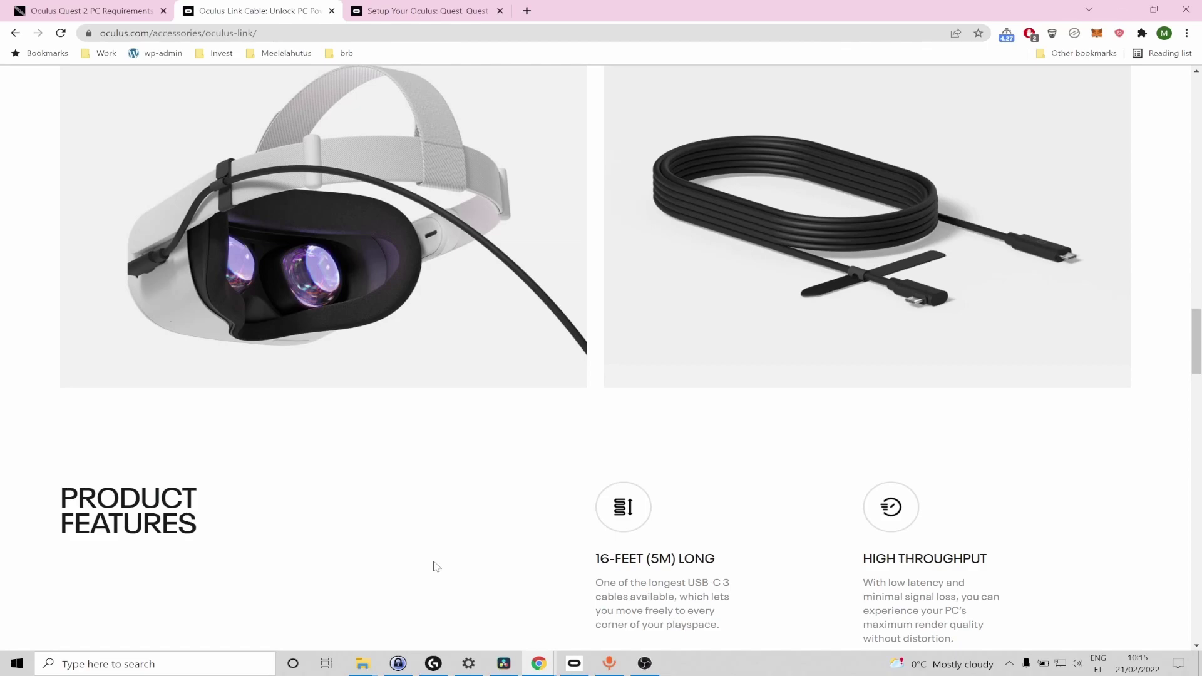
click(413, 7)
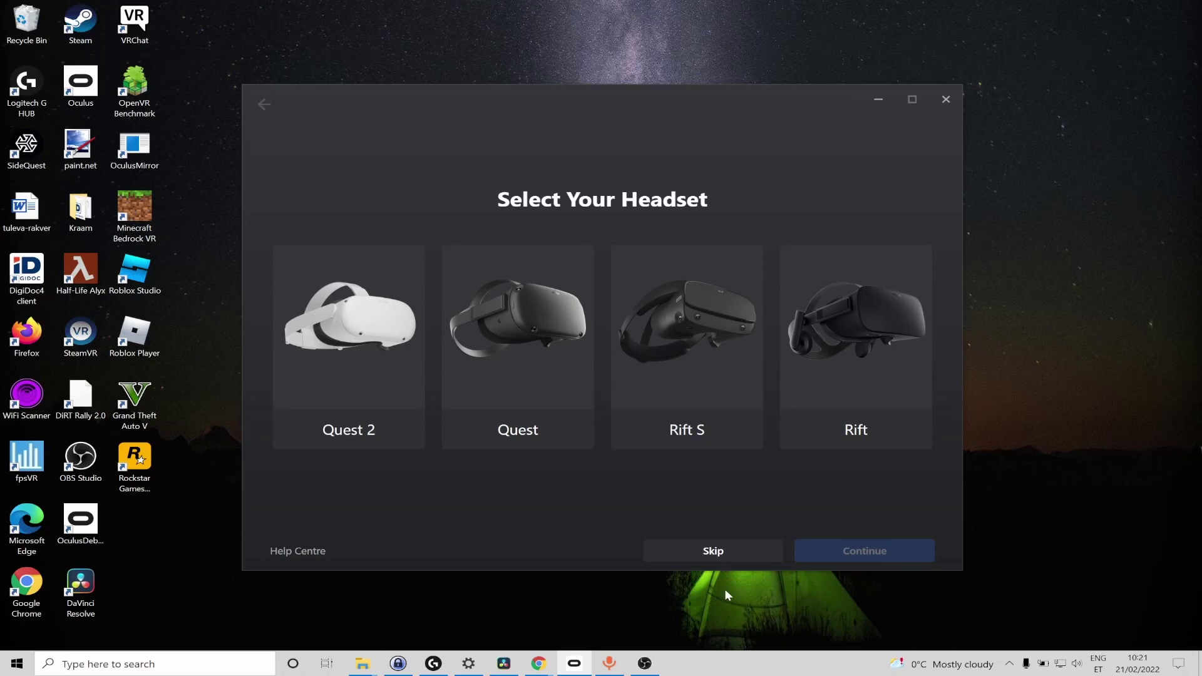
In the Oculus desktop app, skip the initial headset selection and start adding a headset from the Devices page
click(720, 553)
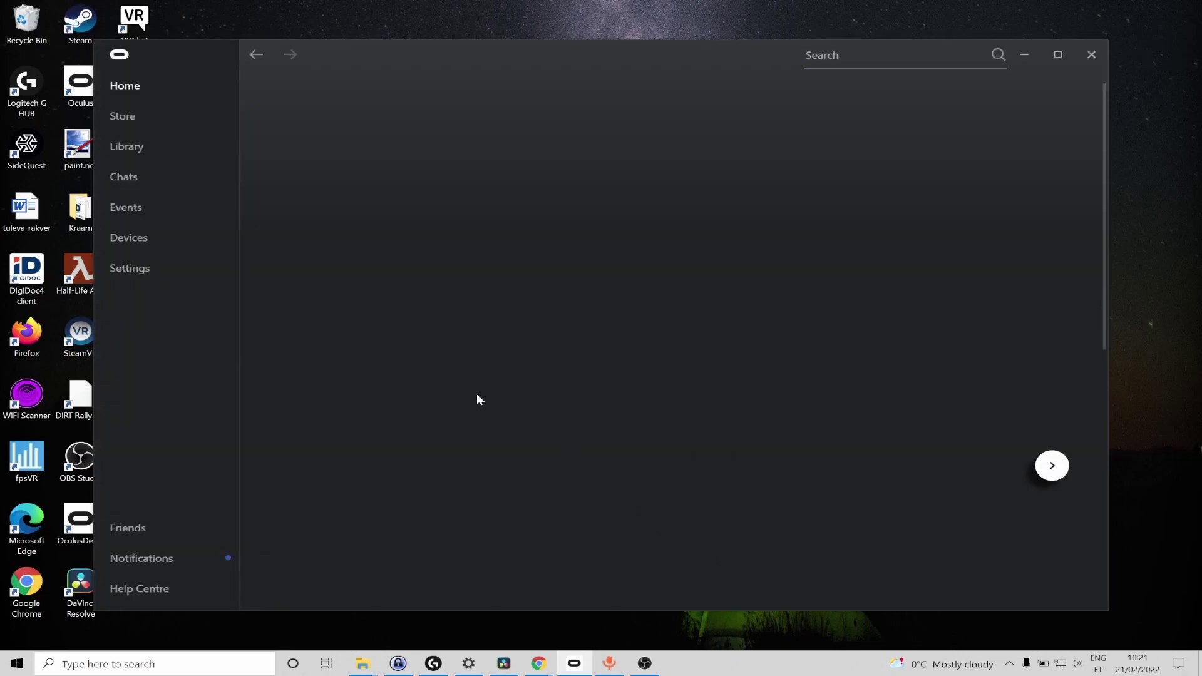
click(149, 243)
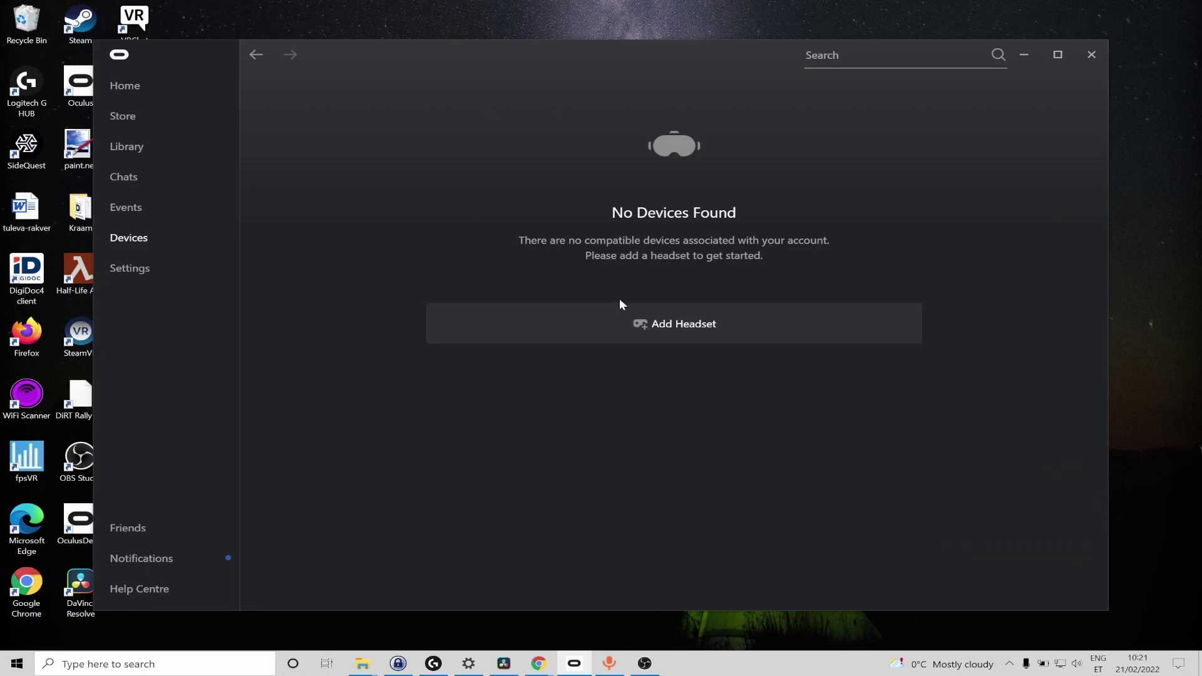
click(652, 324)
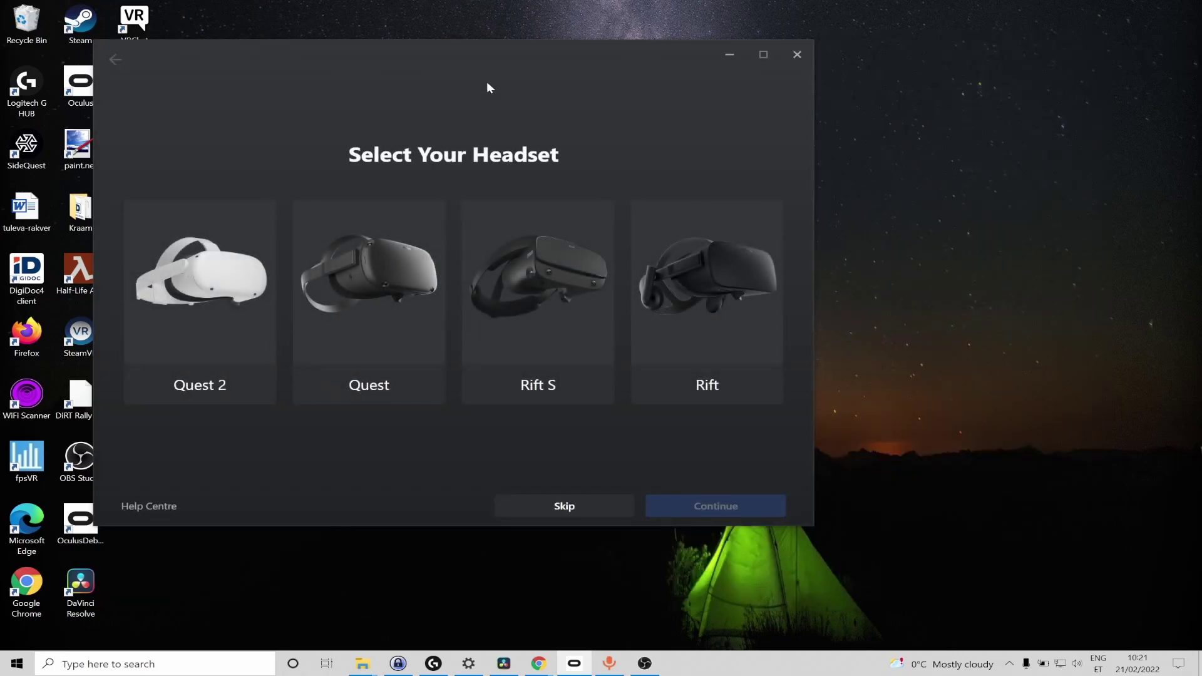
Set up a Quest 2 headset with Link (Cable) as the connection method
drag(458, 59, 635, 93)
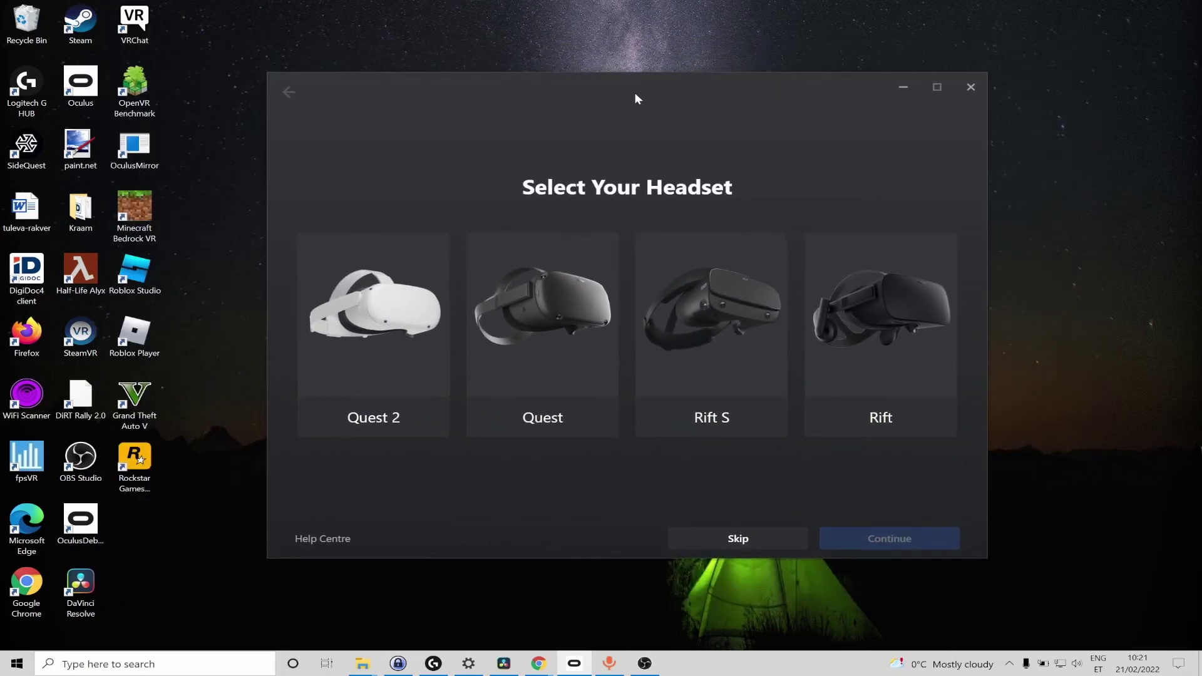
click(389, 341)
click(877, 543)
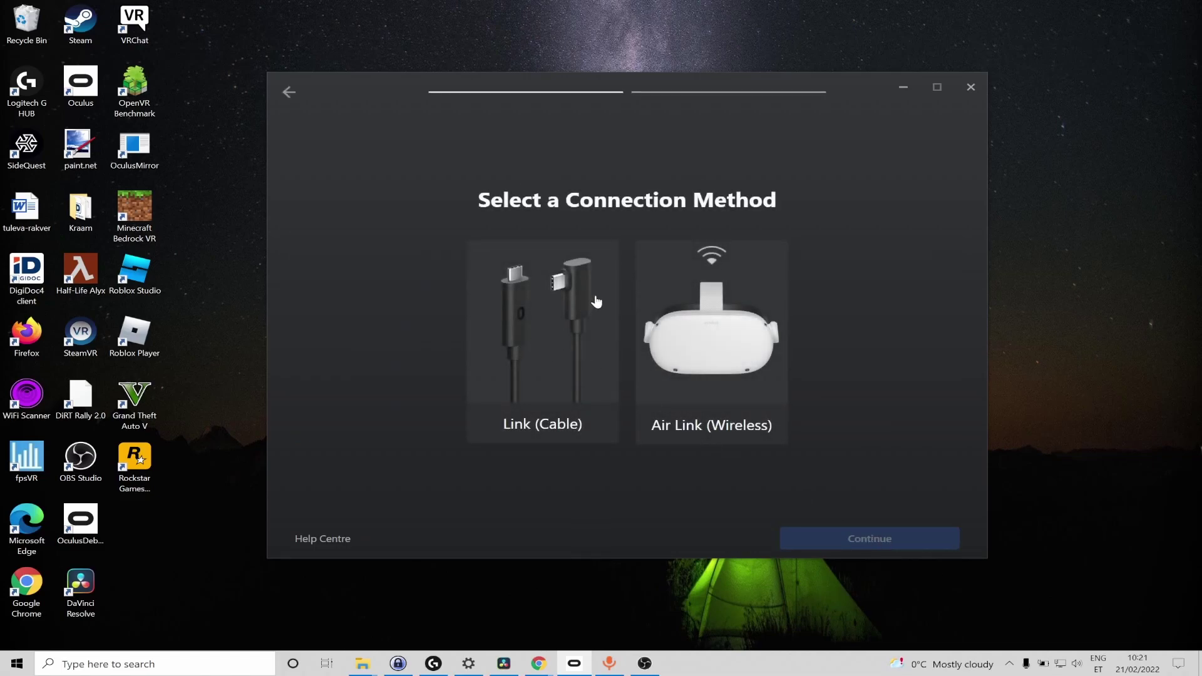
click(532, 321)
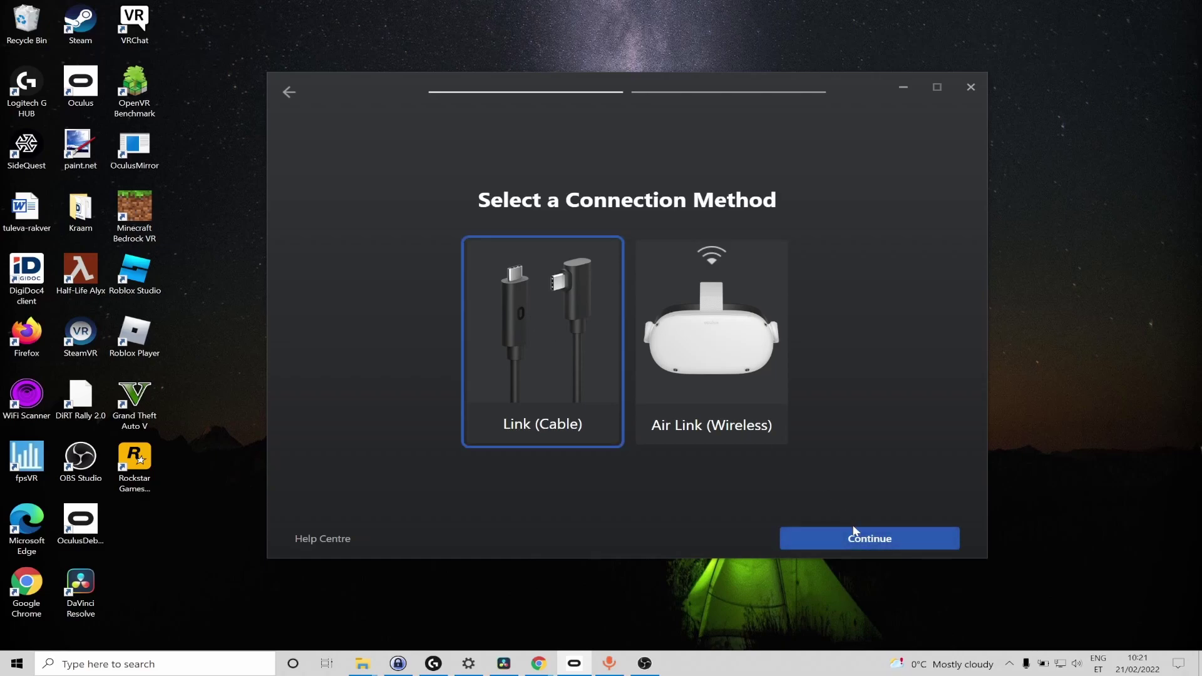
click(869, 542)
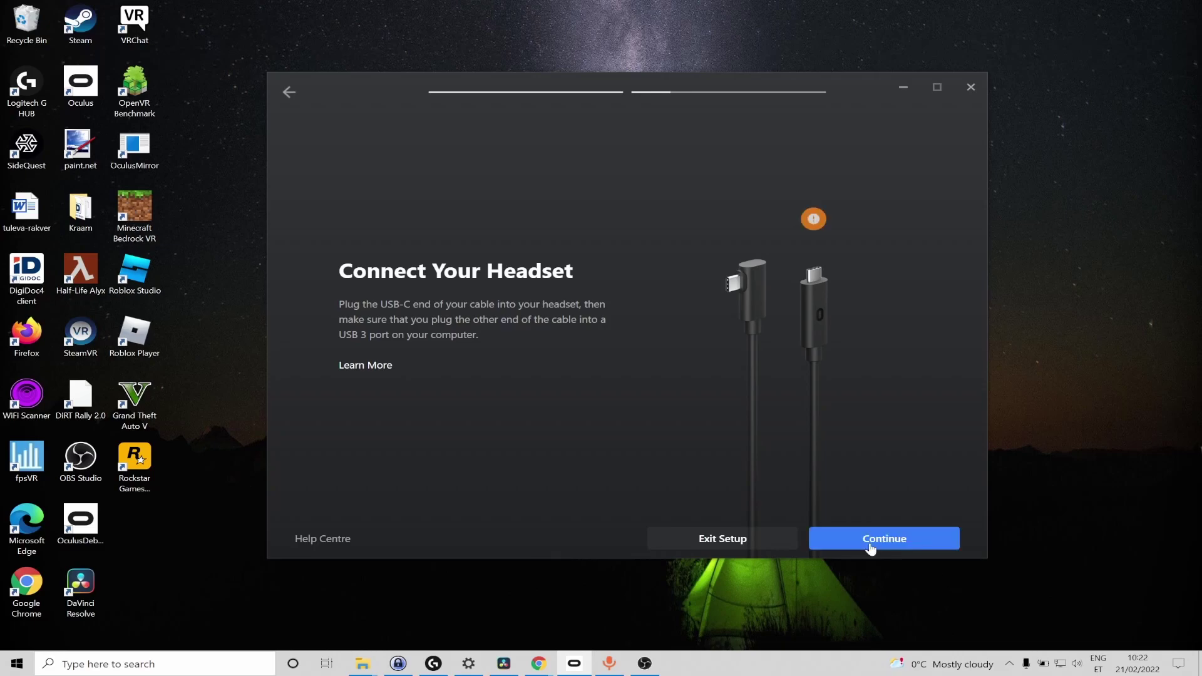
Complete the cable connection stages without testing the connection, close the Oculus Link setup and open the Devices page
mouse_move(815, 224)
click(870, 535)
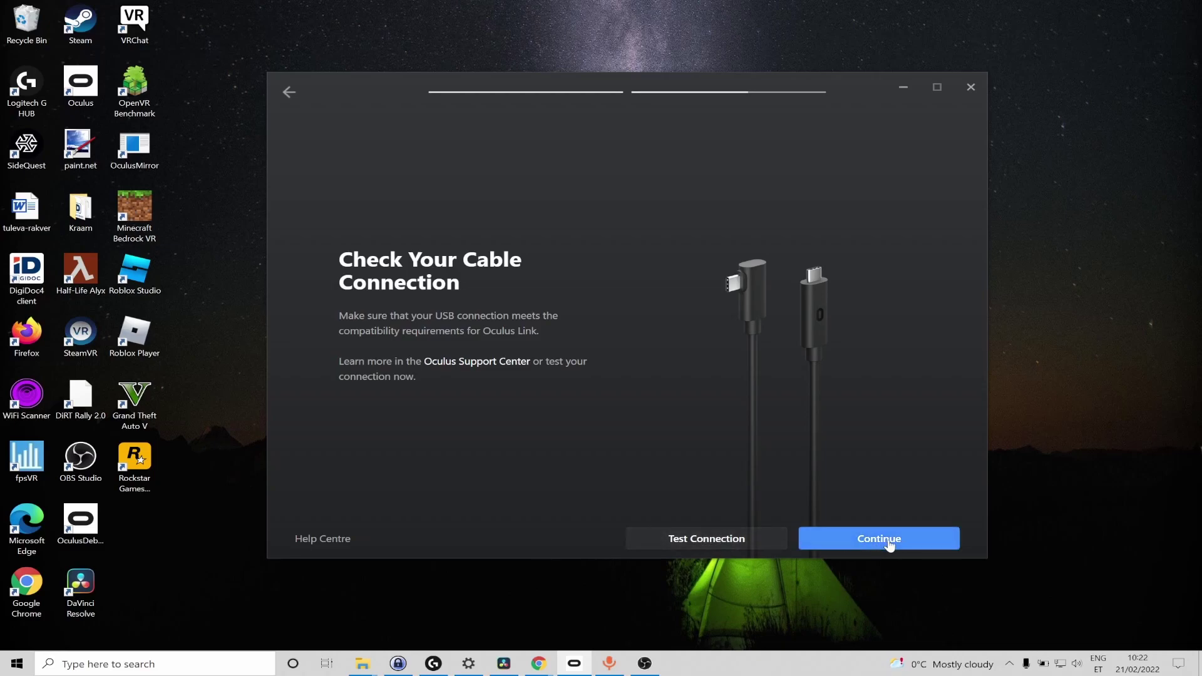
click(885, 539)
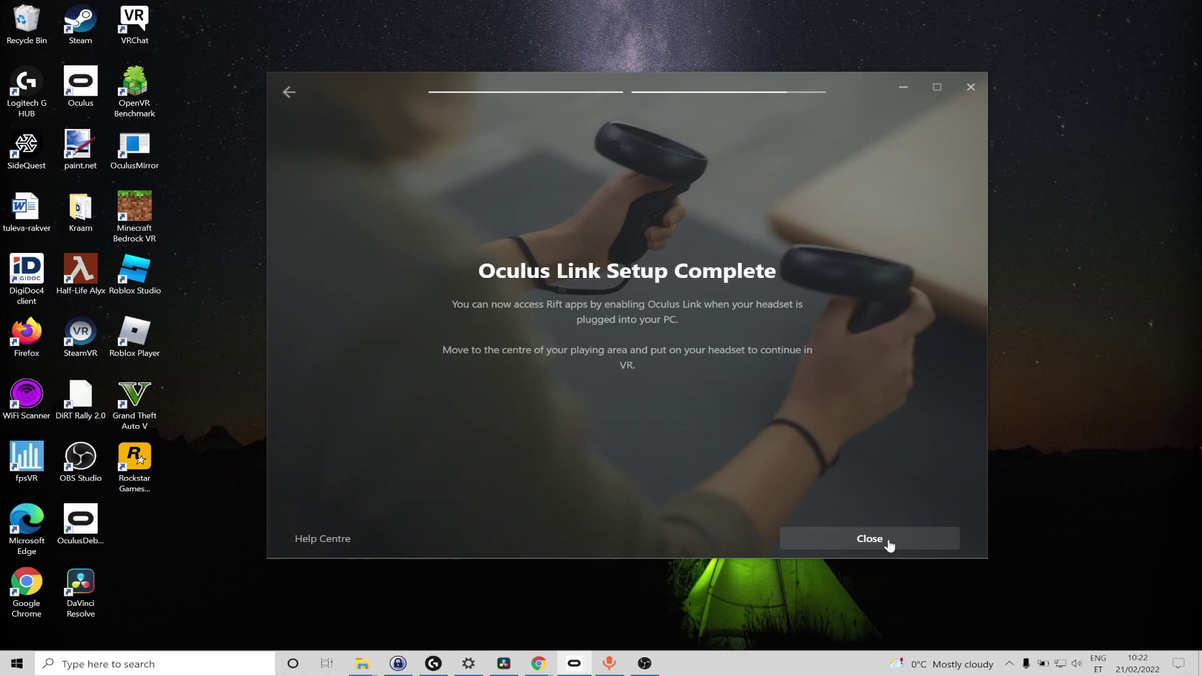
click(890, 544)
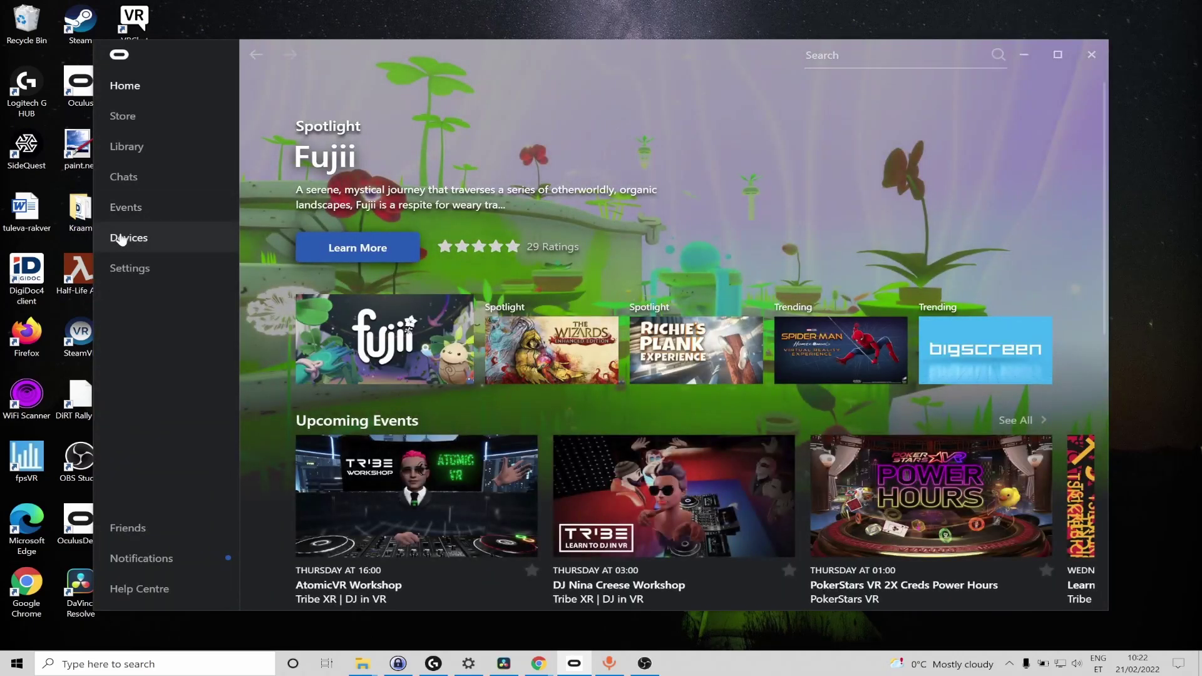
click(121, 239)
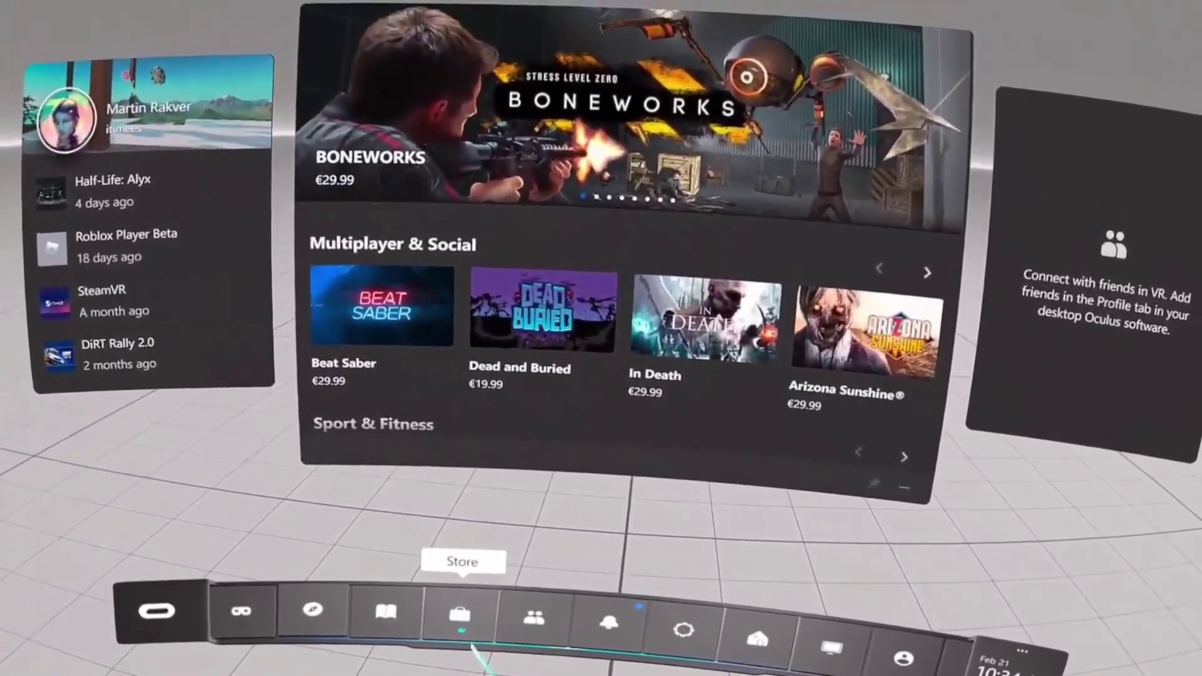
In the Oculus Link VR environment, open the Store and start a new search
click(462, 617)
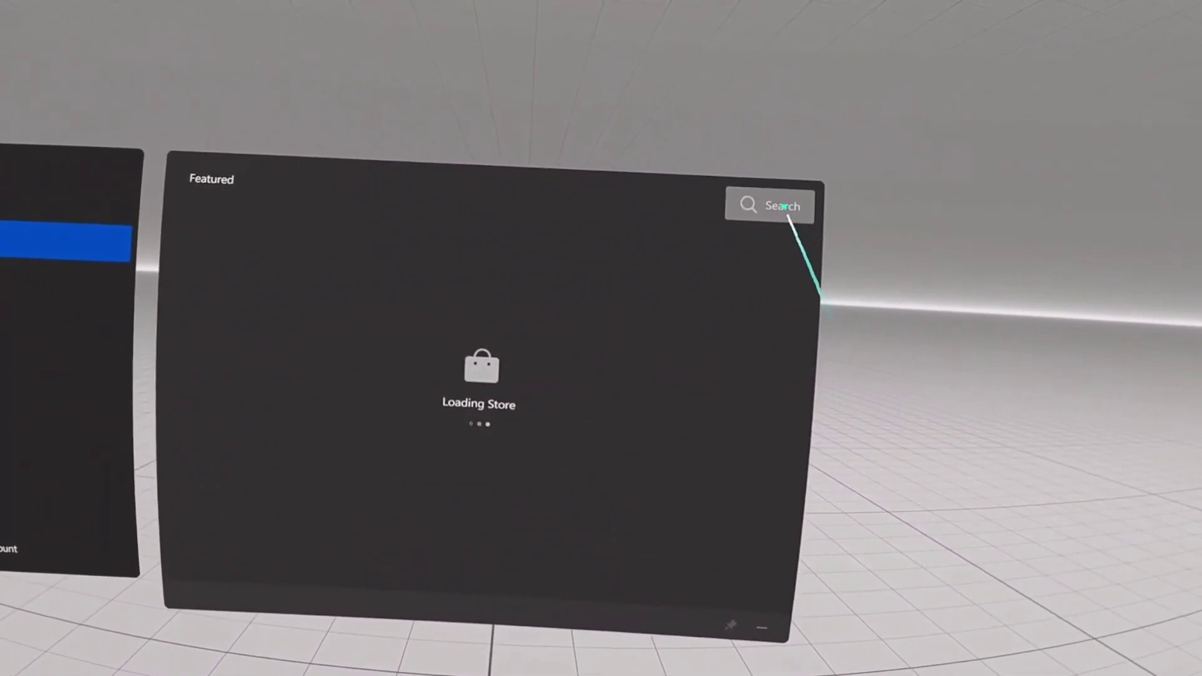
click(857, 166)
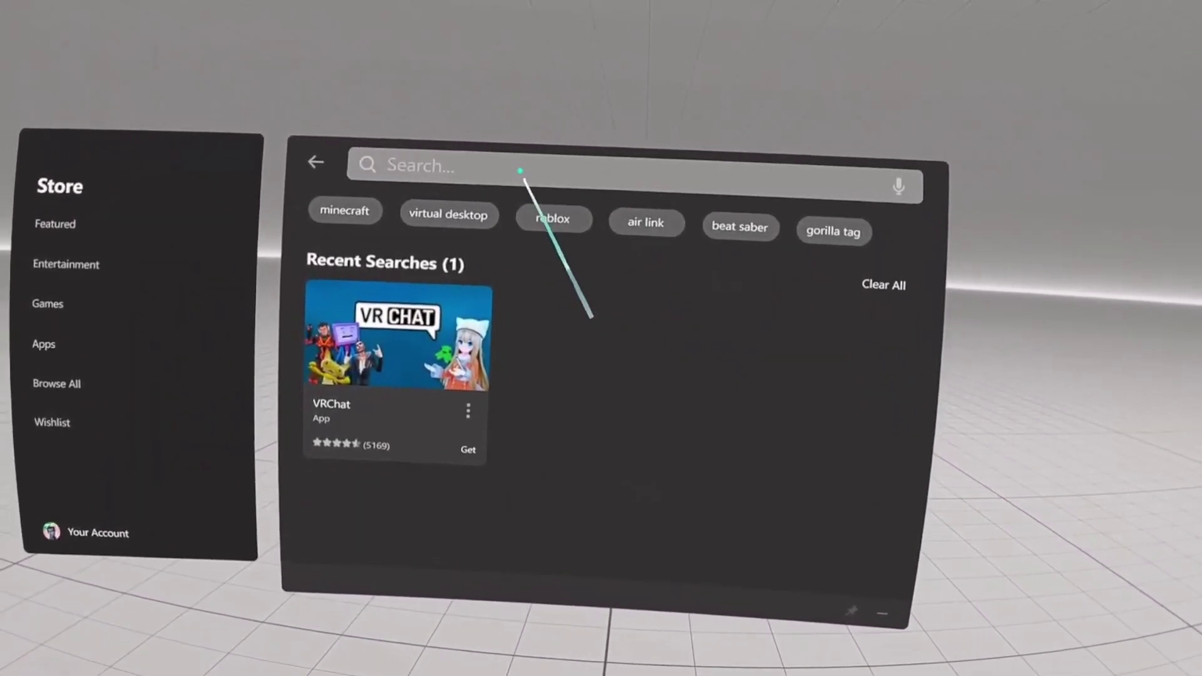
click(518, 168)
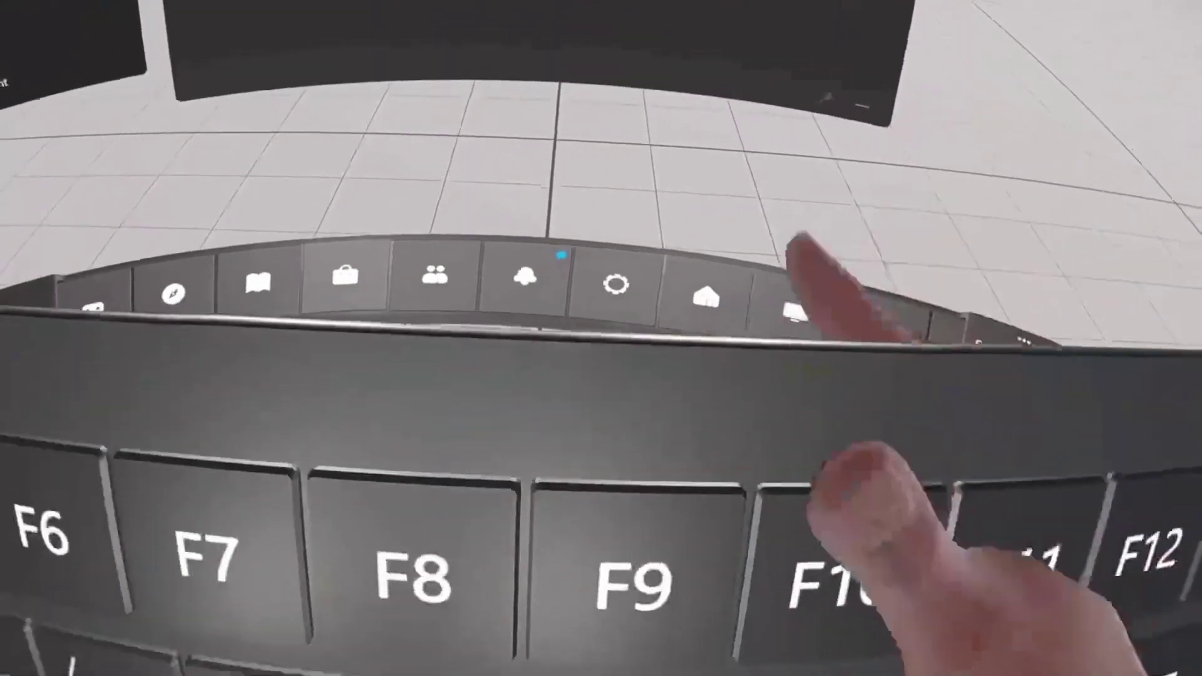
text(p0)
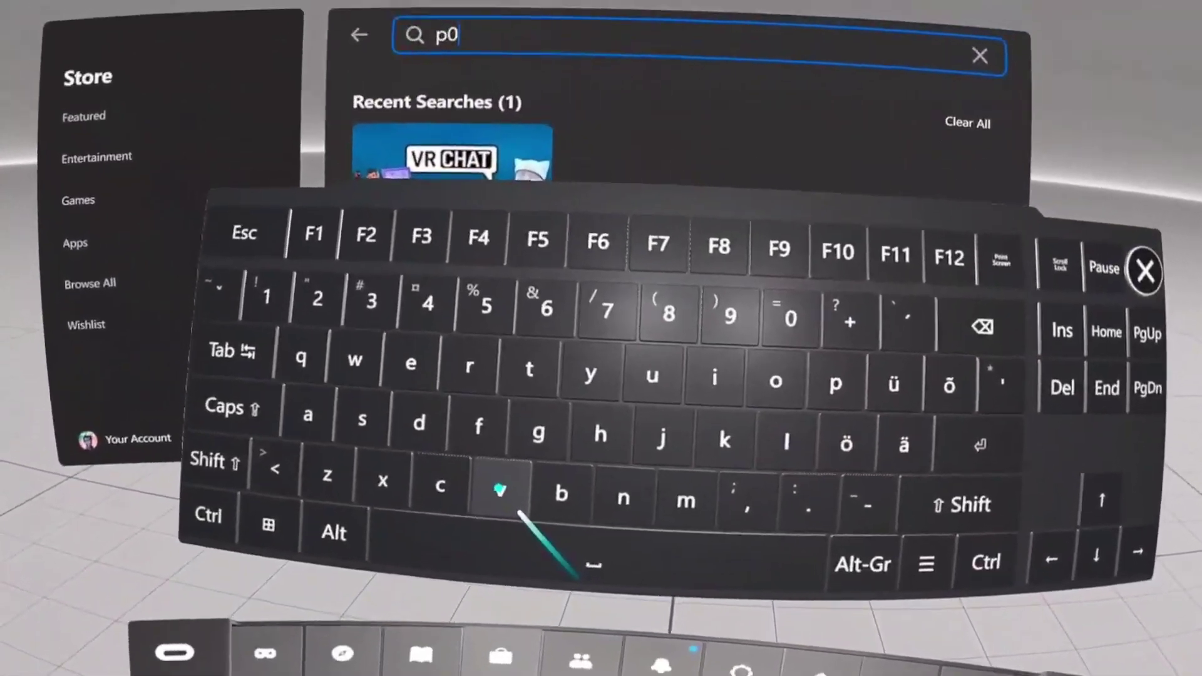
key(BackSpace)
key(BackSpace)
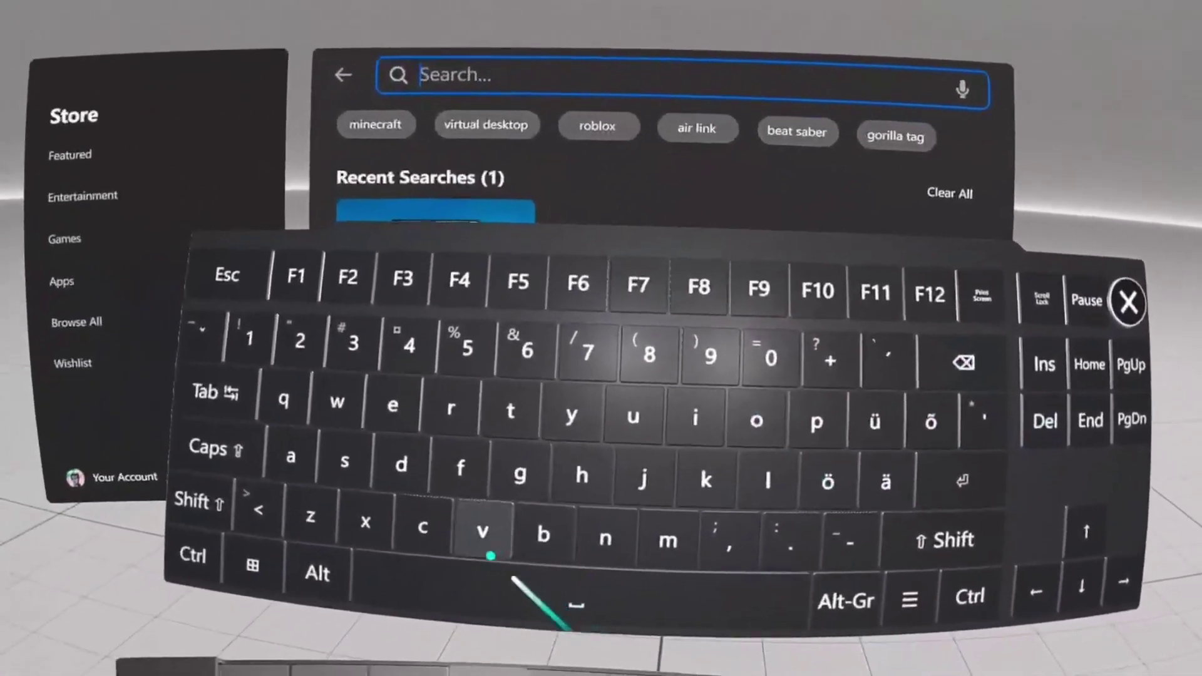
Search the Store for "vrc", get the VRChat app and continue past the computer specification warning
text(vrc)
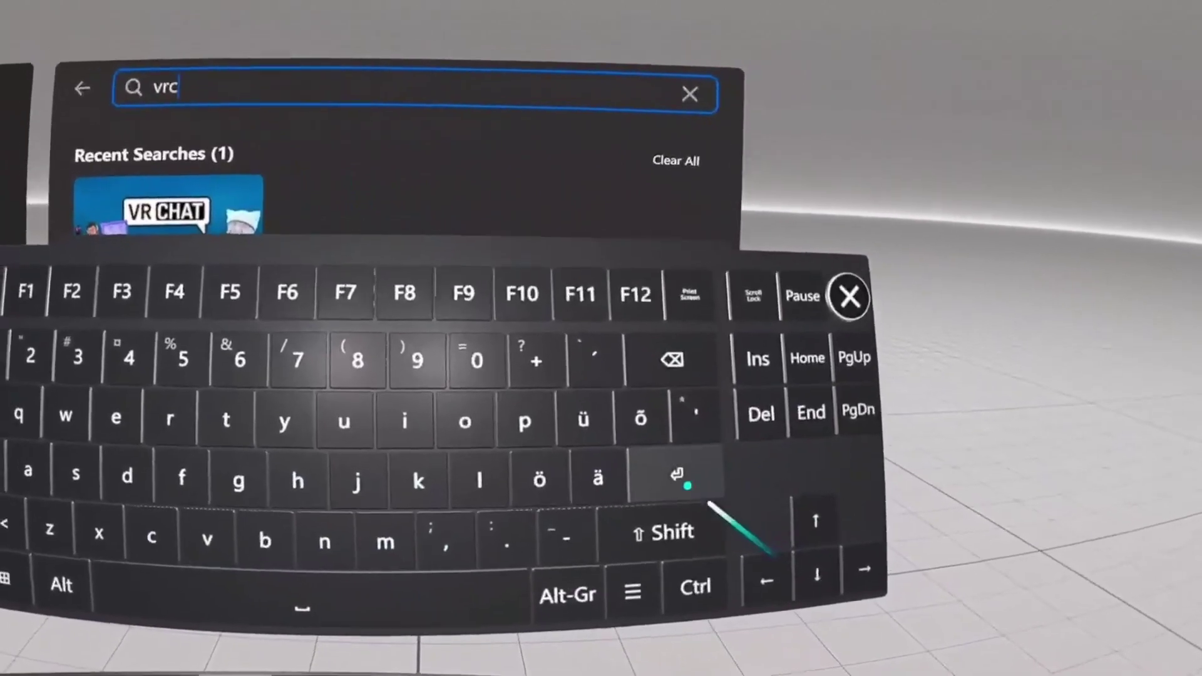
click(687, 485)
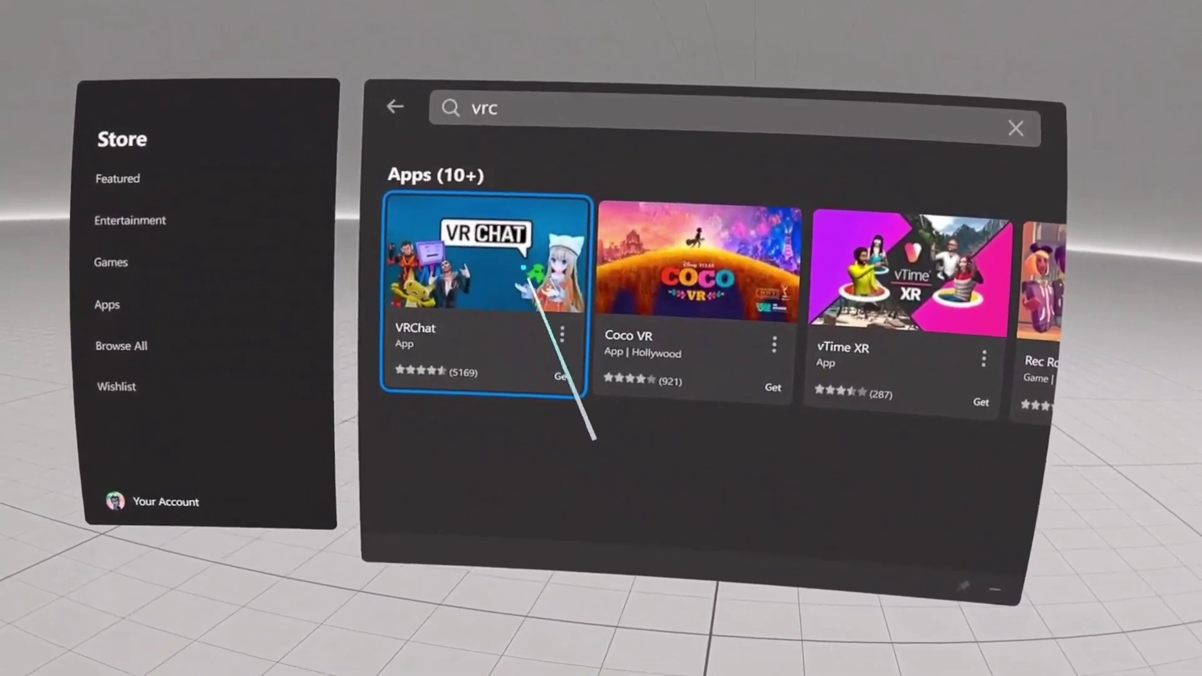
click(551, 276)
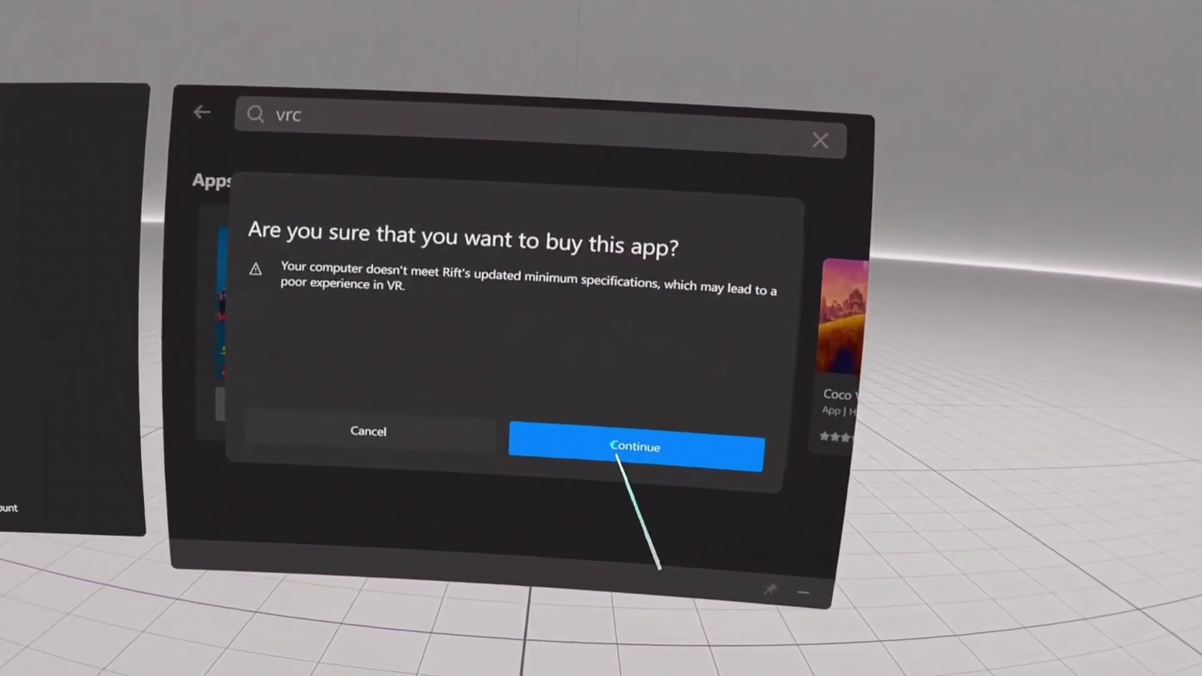
click(617, 452)
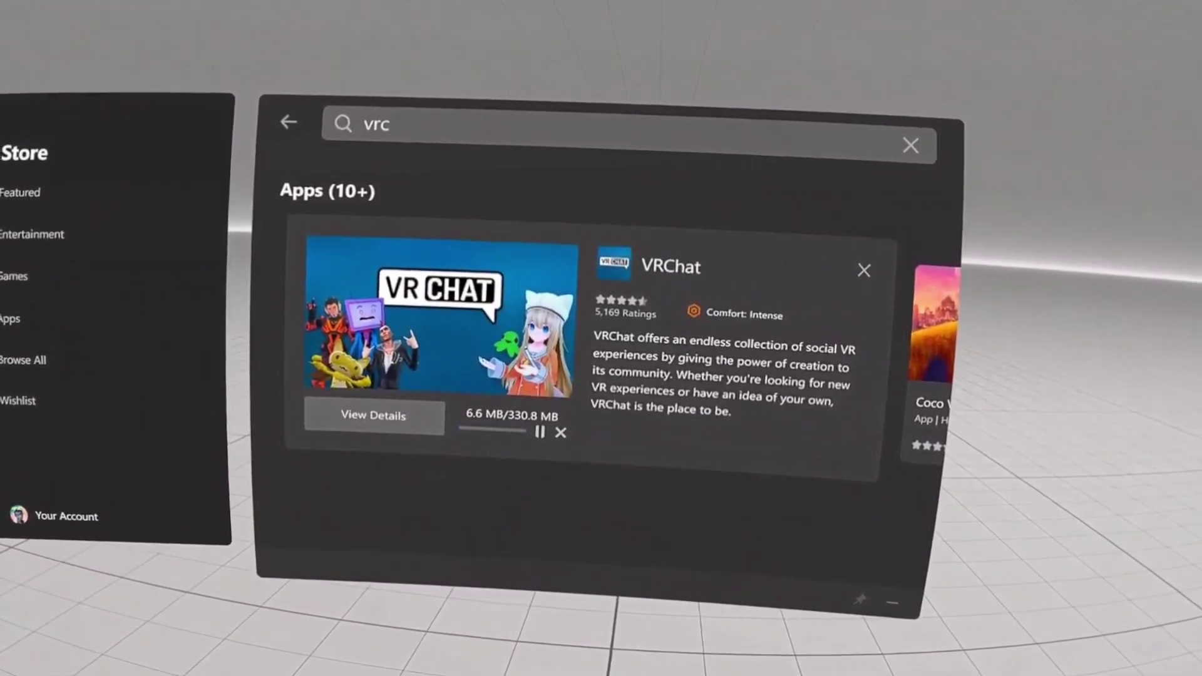
Start the installed VRChat app, log in with the Oculus account and enter the world
key(super)
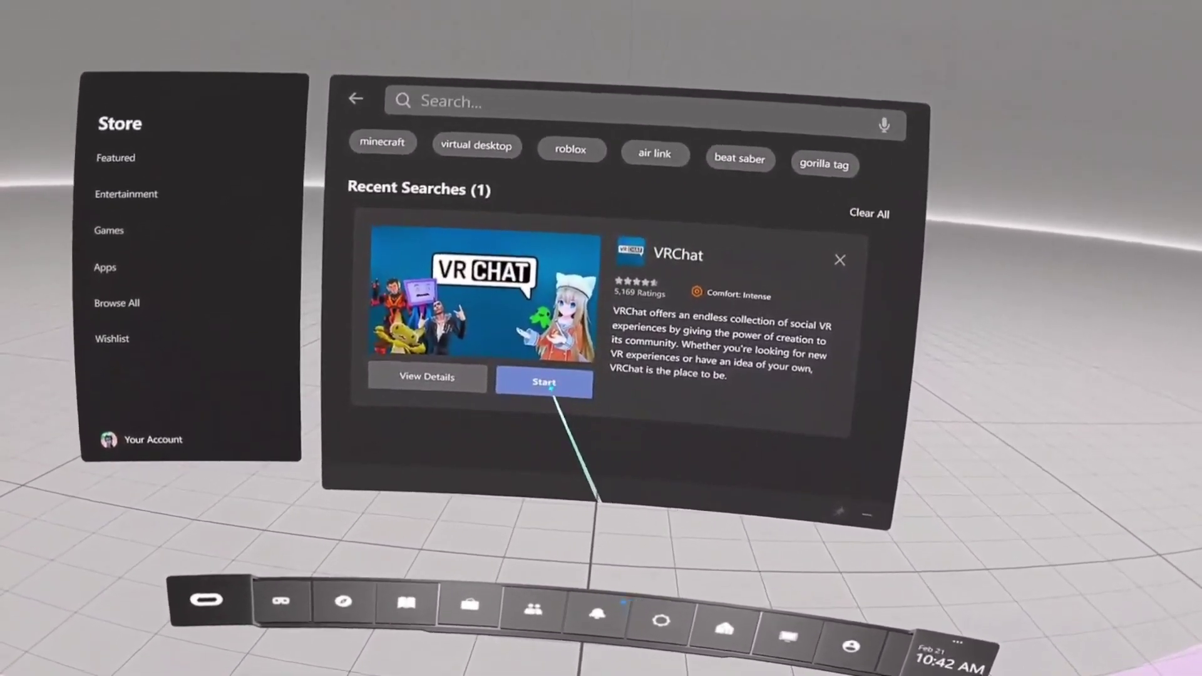
click(546, 379)
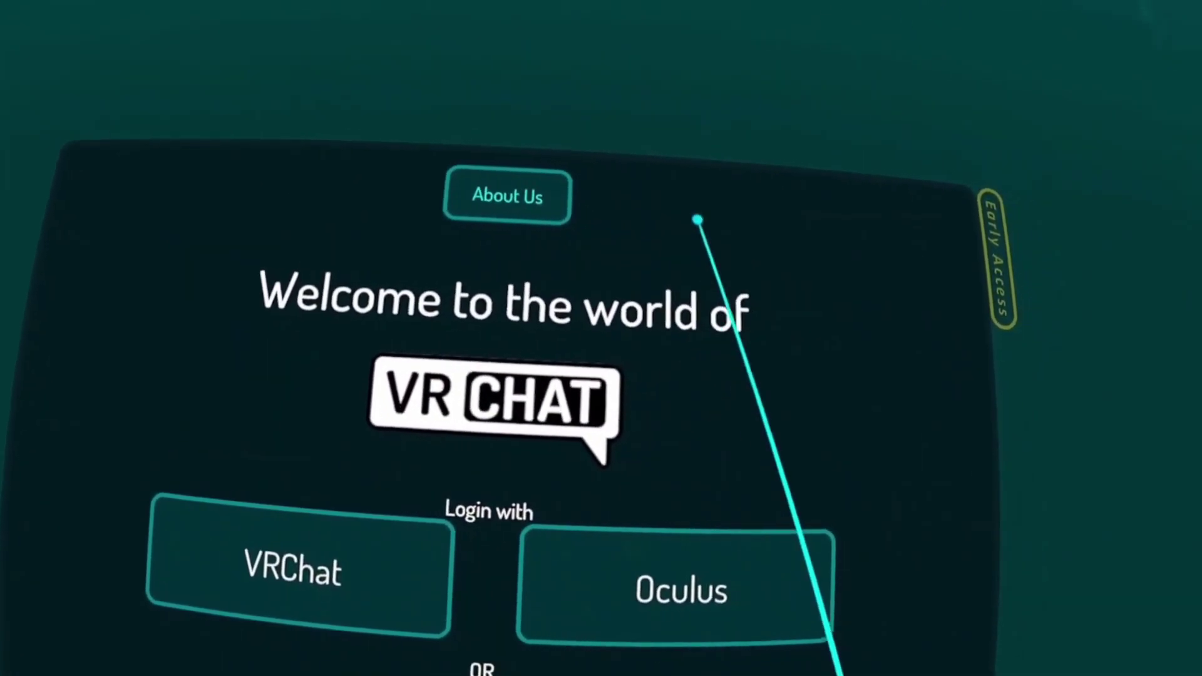
click(651, 545)
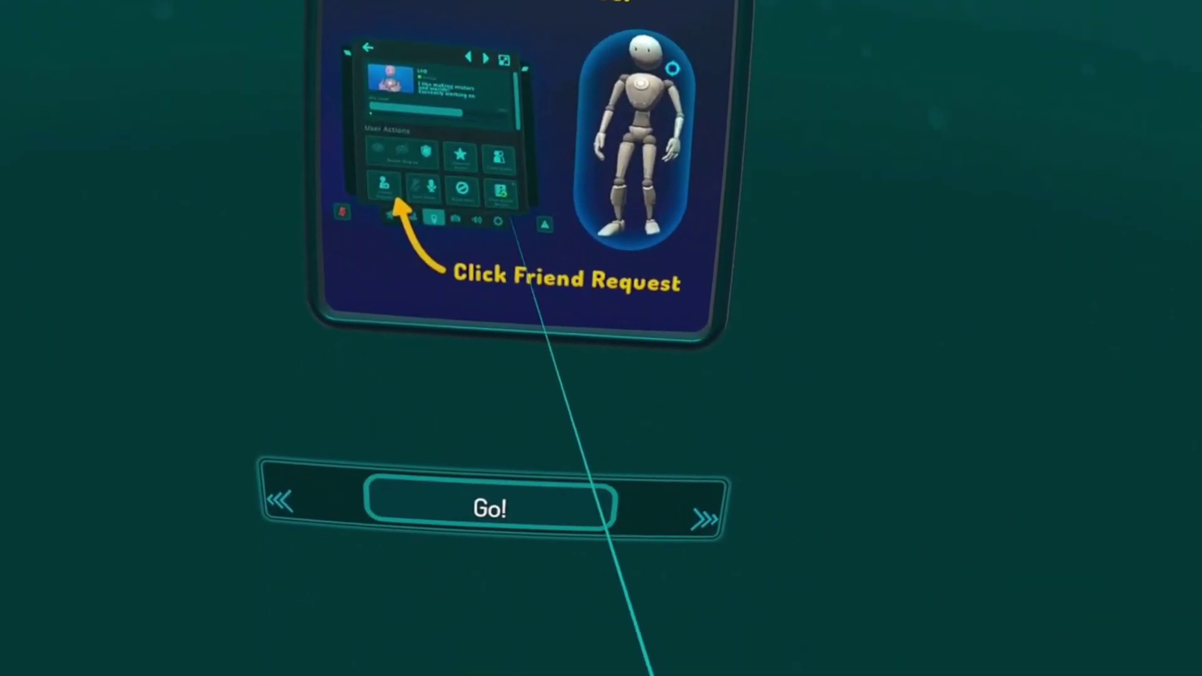
click(523, 487)
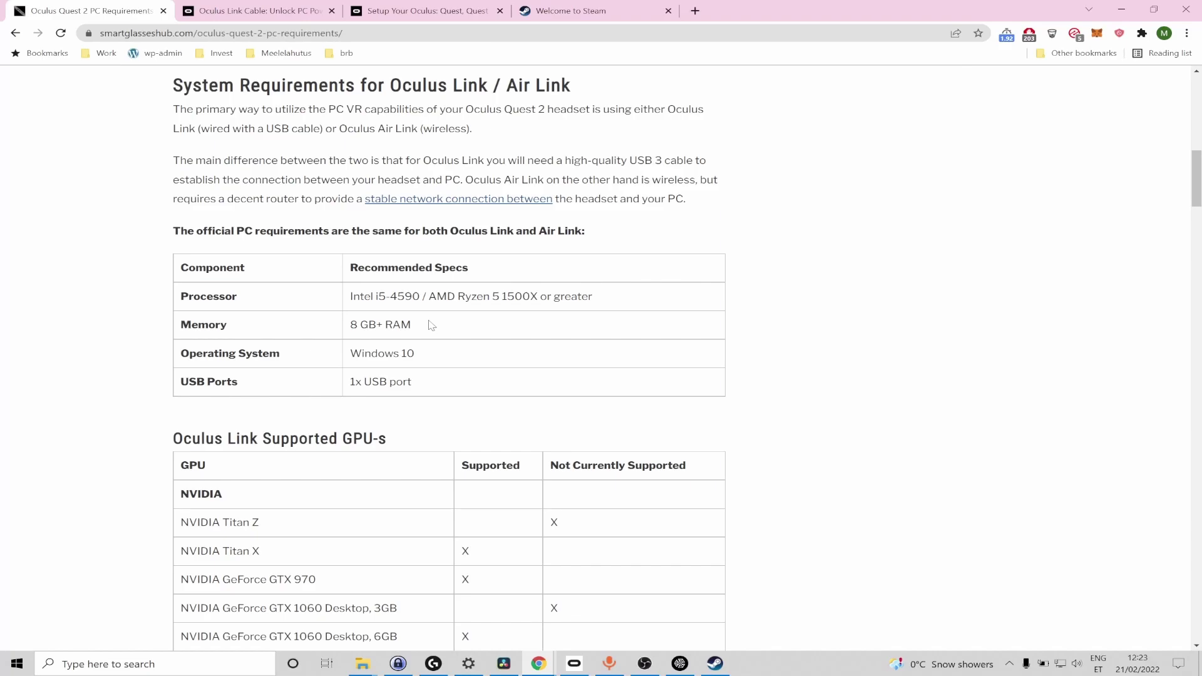
In the browser, review the Oculus Link supported GPUs and the Link cable page, and switch to the Oculus app's Devices page
scroll(431, 324, down, 3)
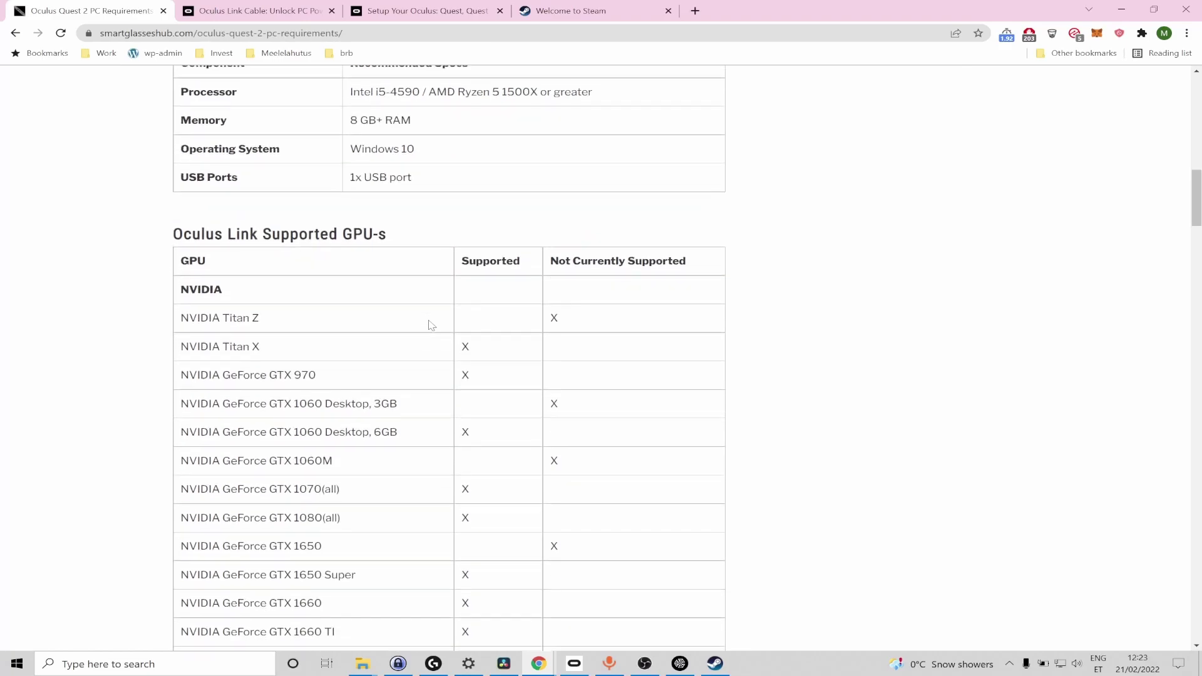
click(231, 19)
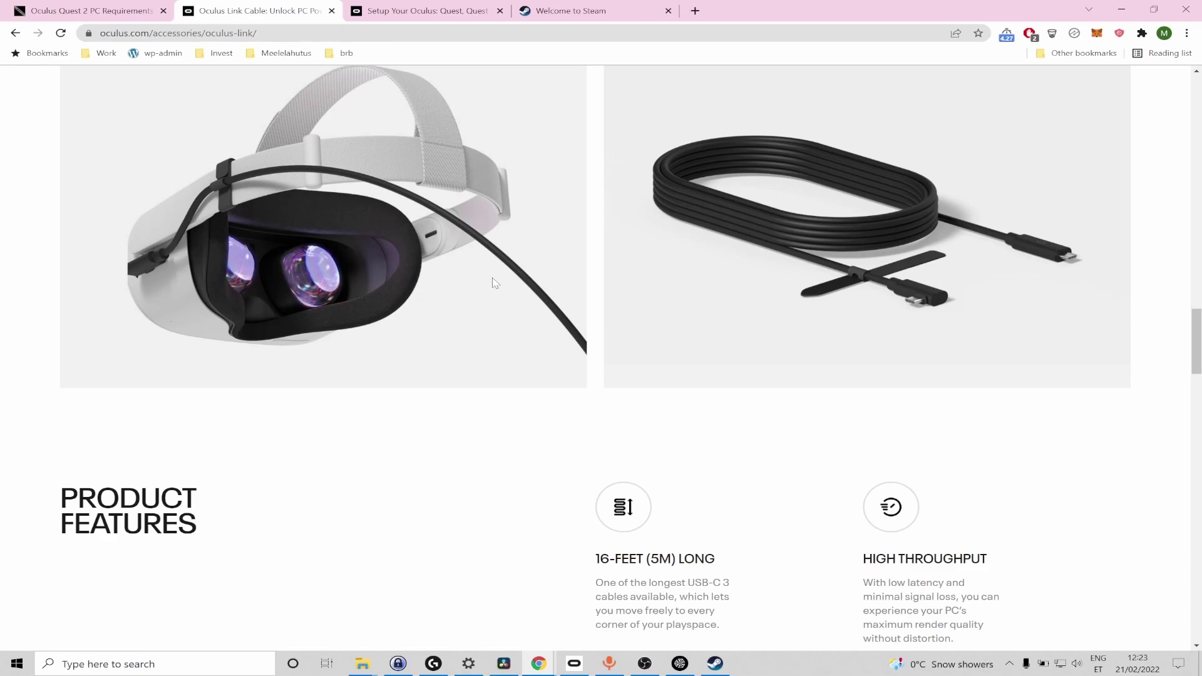
click(570, 665)
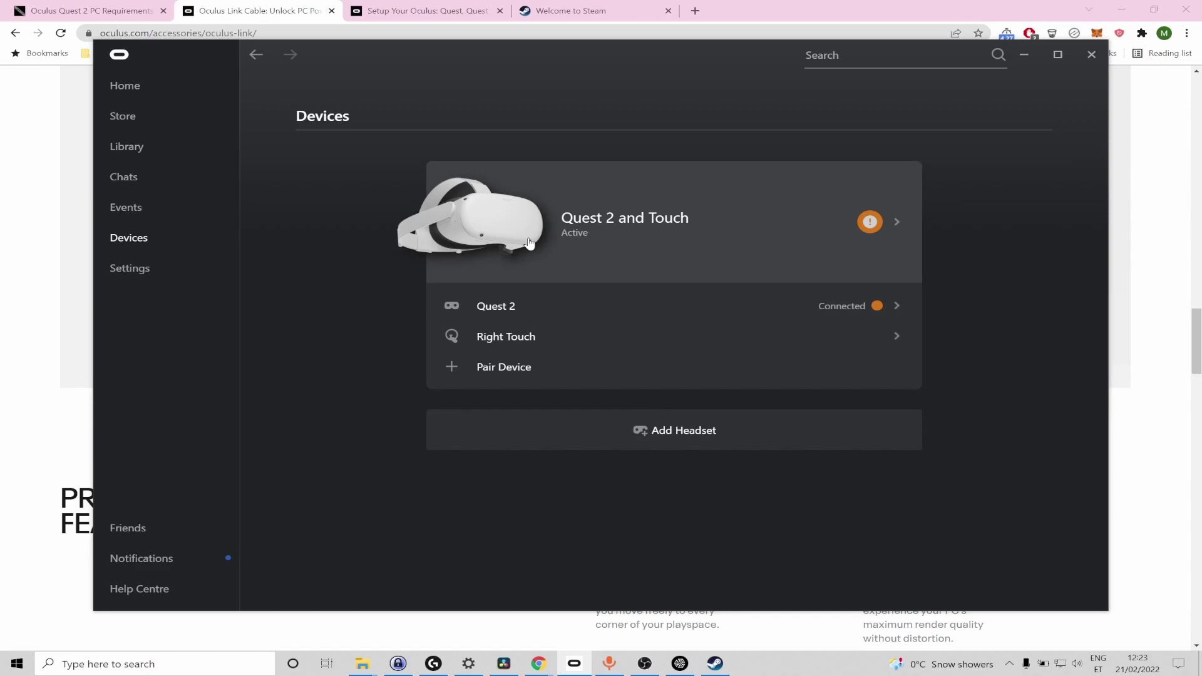
Show the Steam website, switch to the Steam desktop client, search its store for "steamvr" and look through the SteamVR page
click(592, 5)
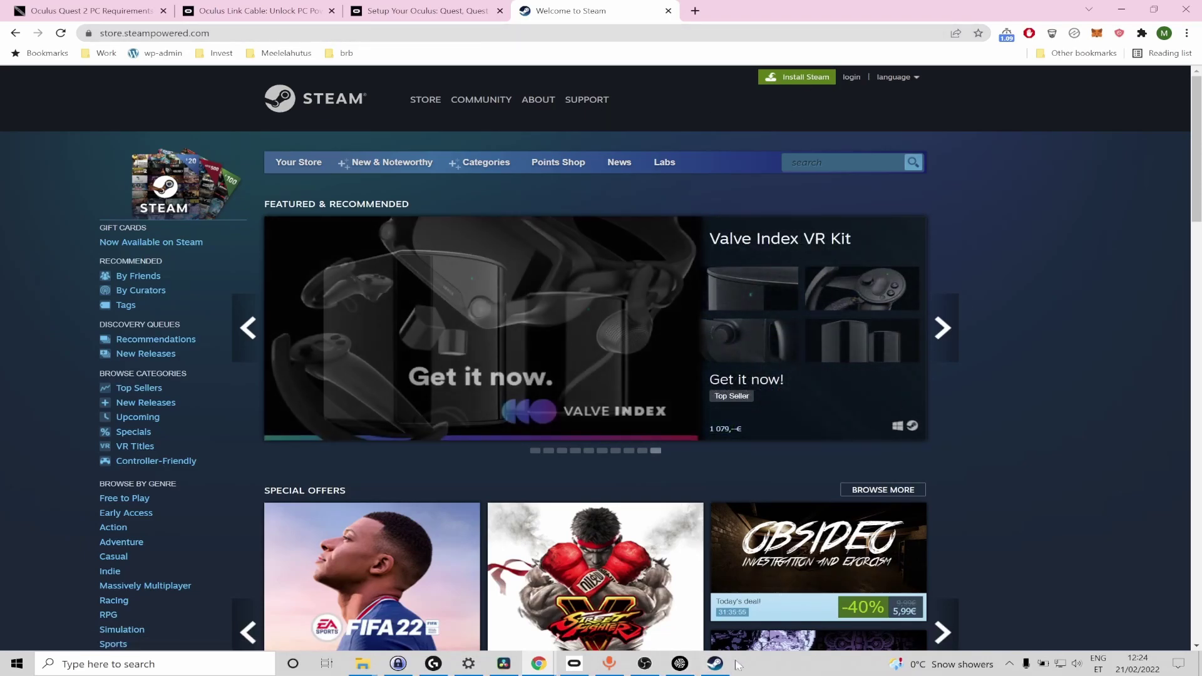
click(716, 664)
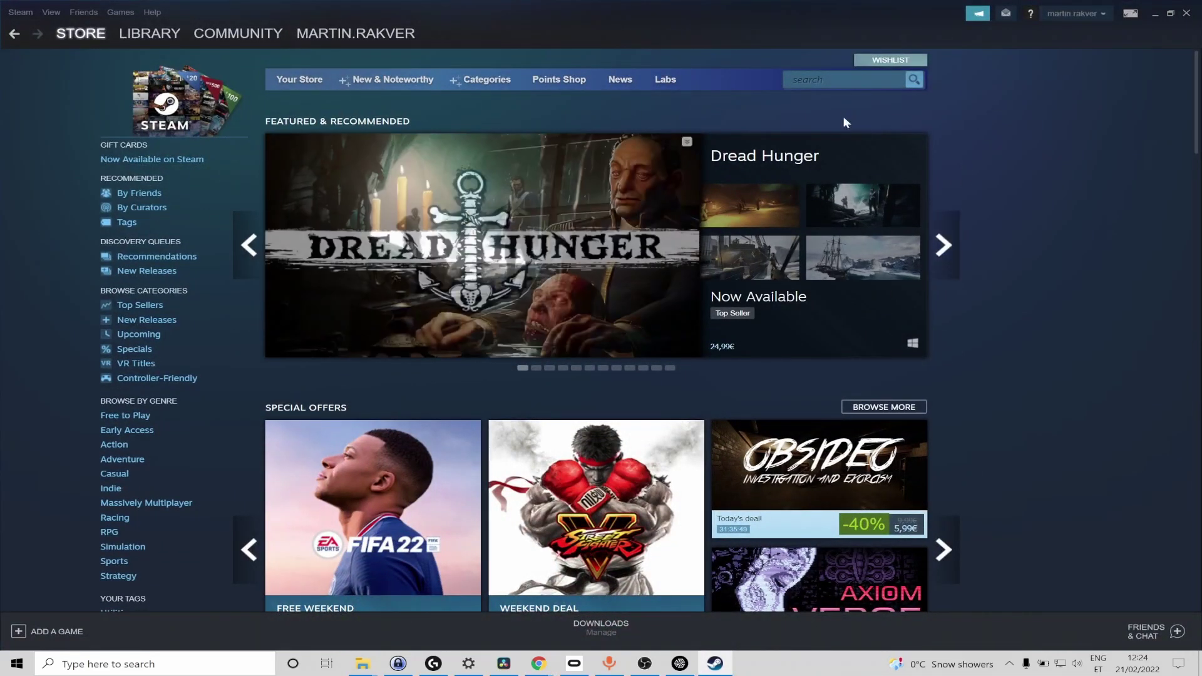
click(826, 79)
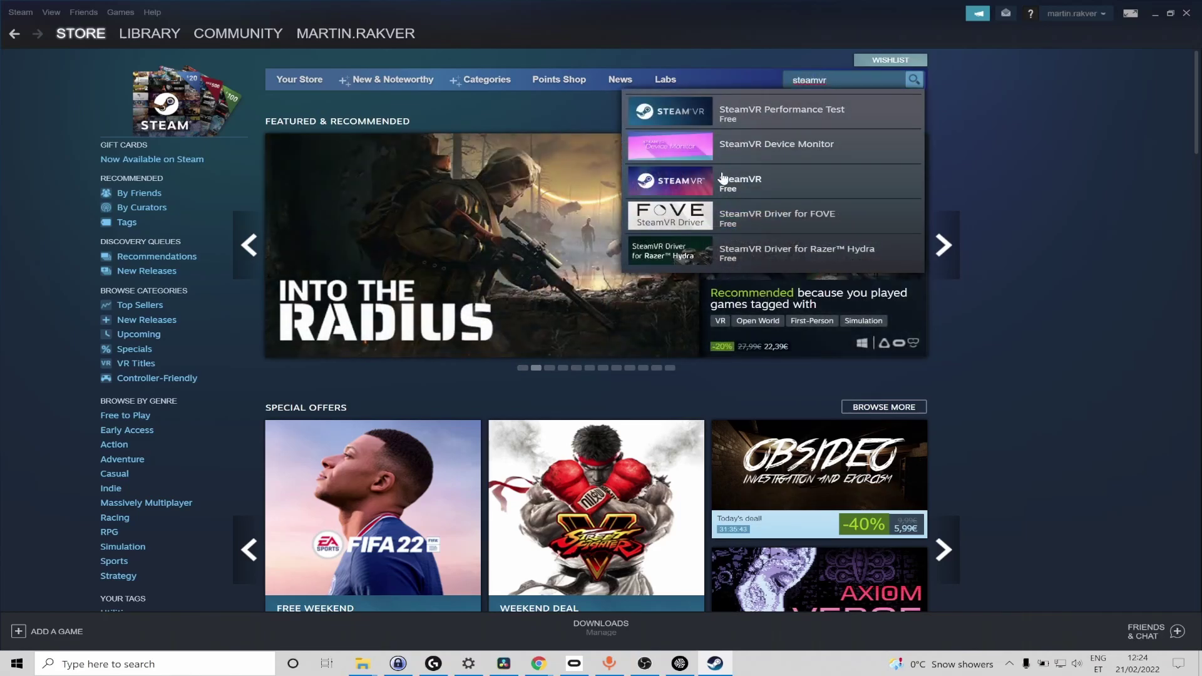
click(723, 178)
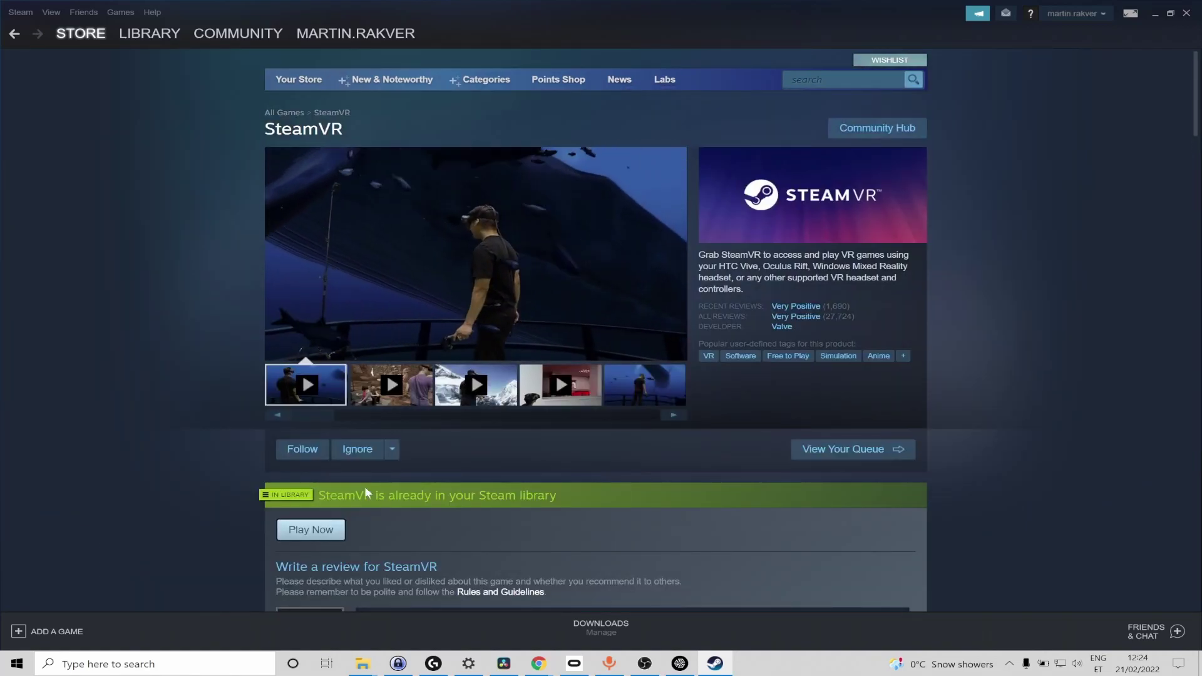
scroll(302, 292, down, 5)
scroll(403, 522, down, 4)
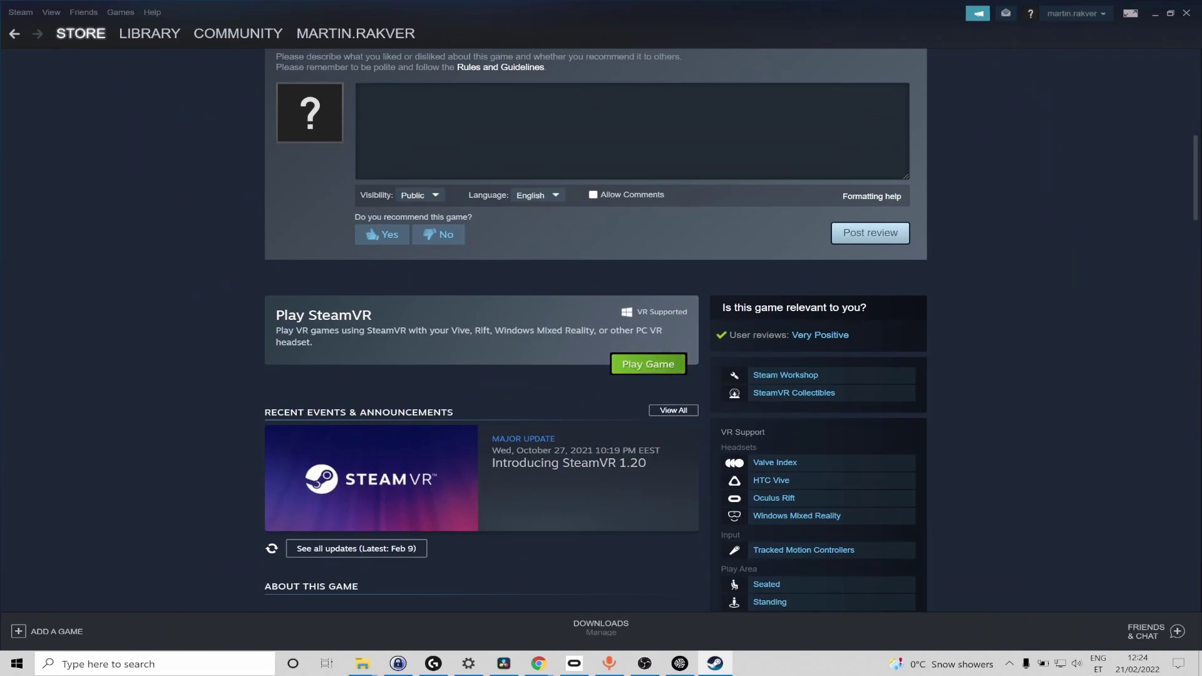
scroll(475, 106, up, 8)
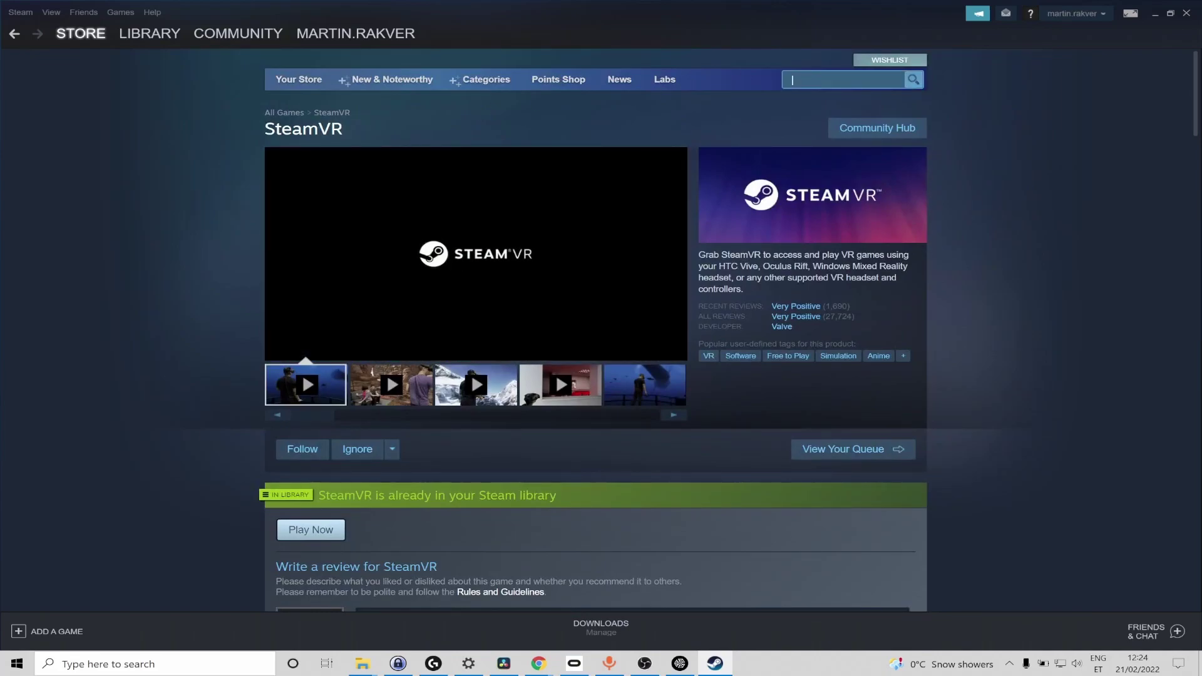
Find VRChat in the Steam store with "vrchat" and install it with a desktop shortcut, agreeing to the license terms
text(chat)
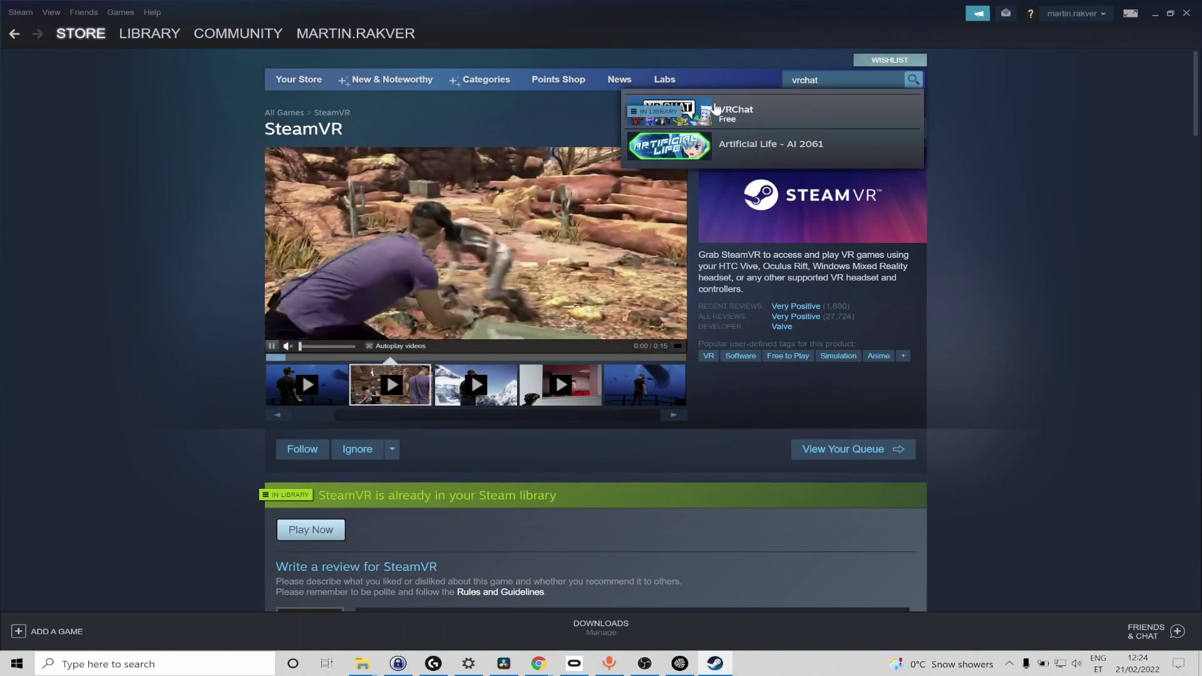
click(716, 109)
scroll(682, 243, down, 9)
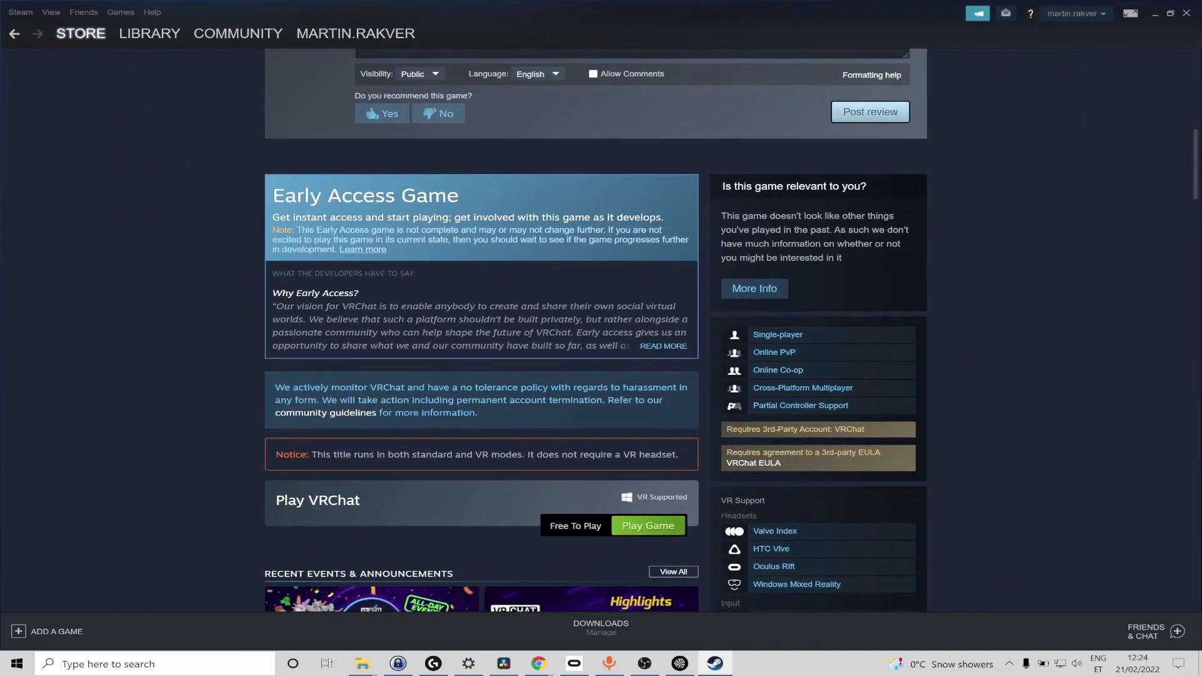
click(637, 529)
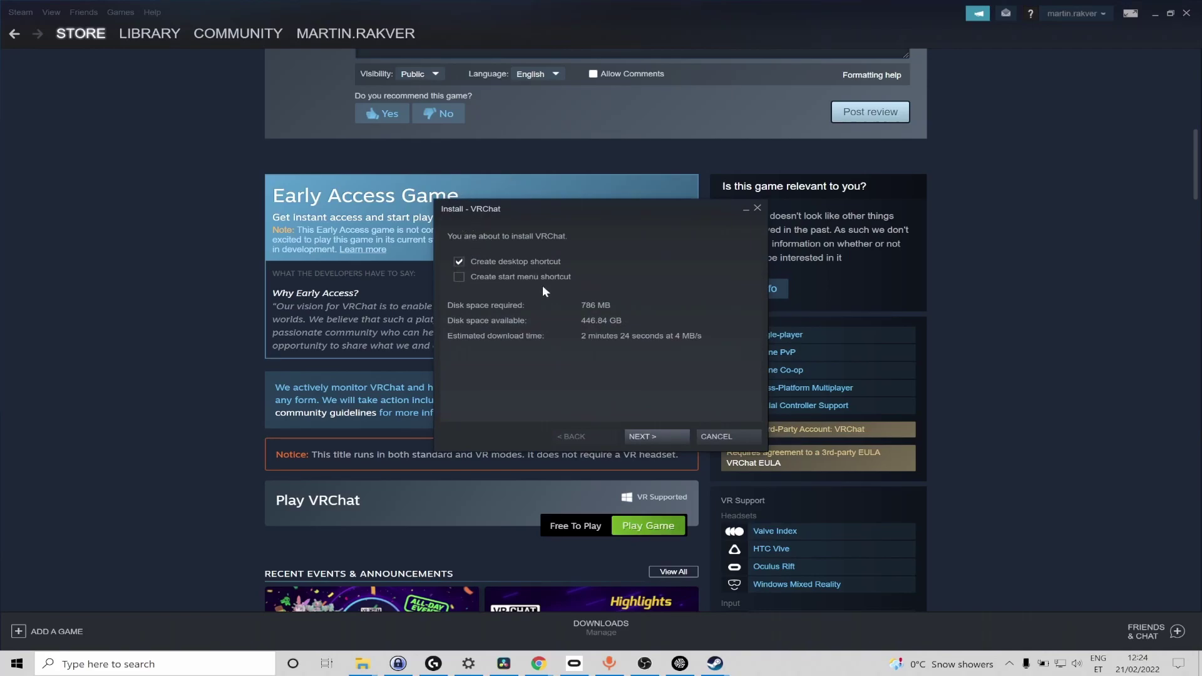
click(644, 437)
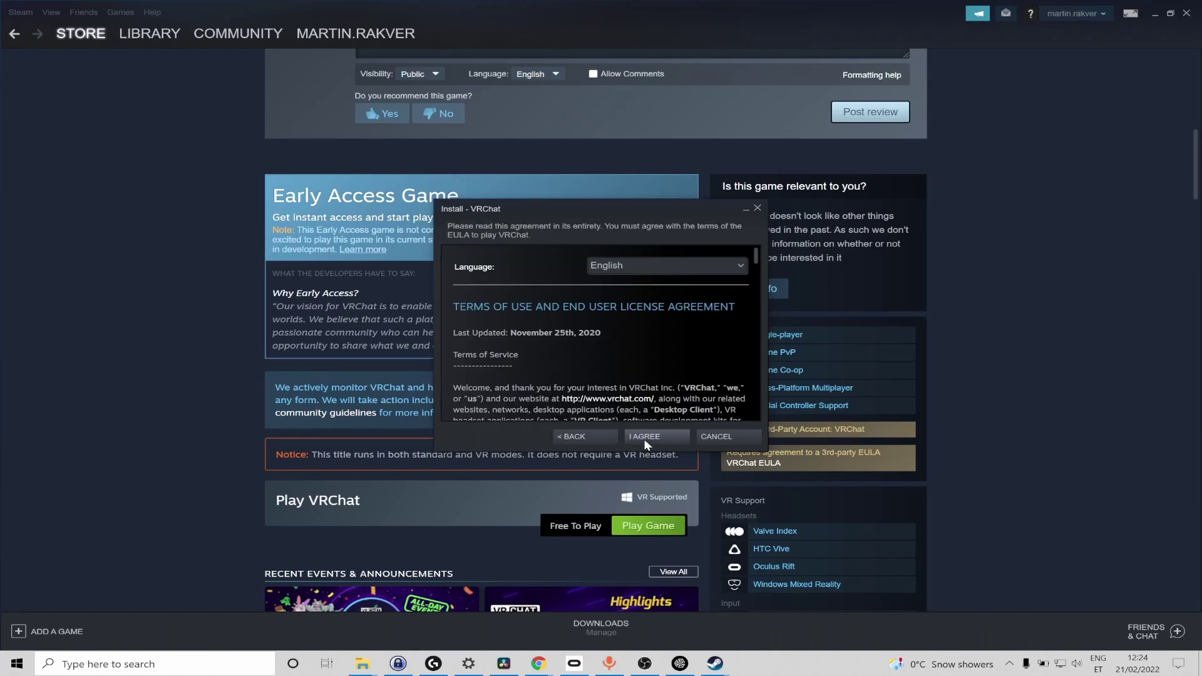
click(644, 437)
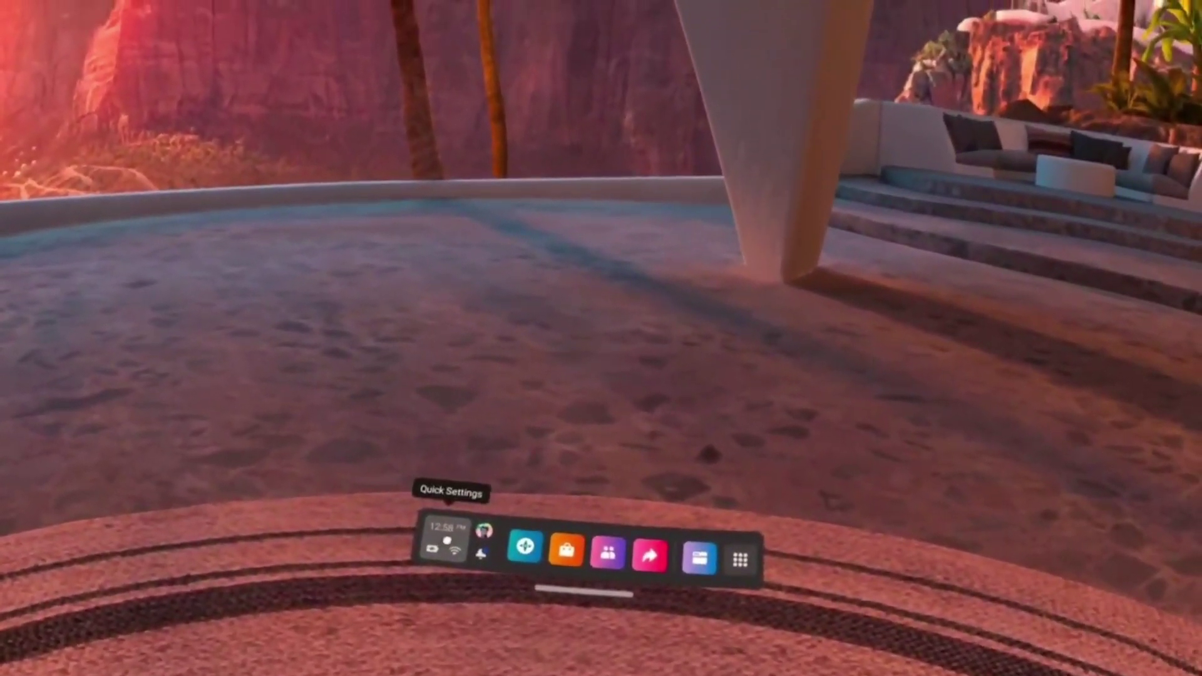
Open Quick Settings in the headset's home environment, and log in to the PC version of VRChat with Steam
click(426, 532)
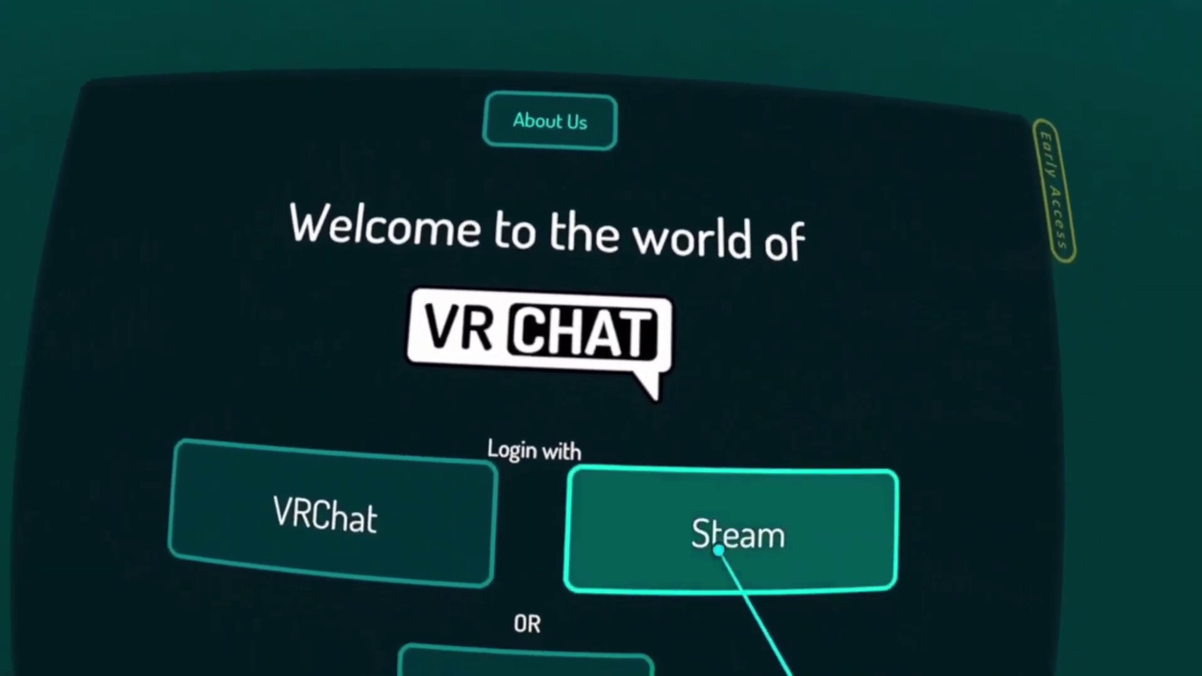
click(682, 542)
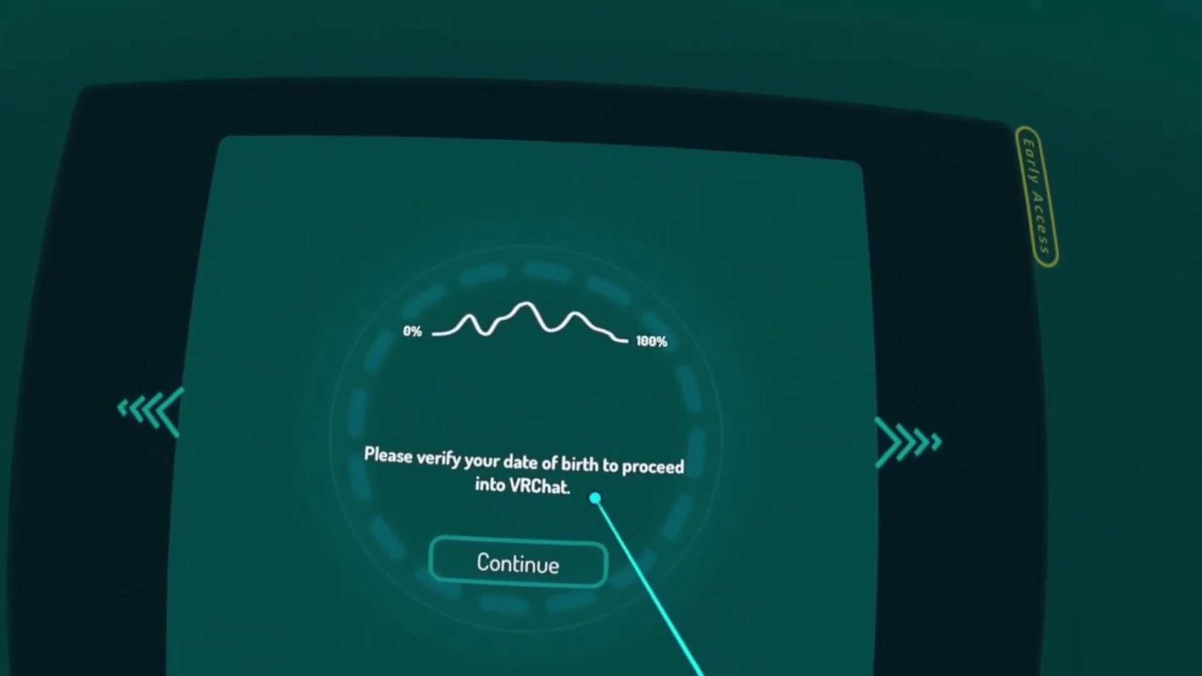
Enter and submit the date of birth for account verification, and continue to the updated Terms of Service
click(528, 577)
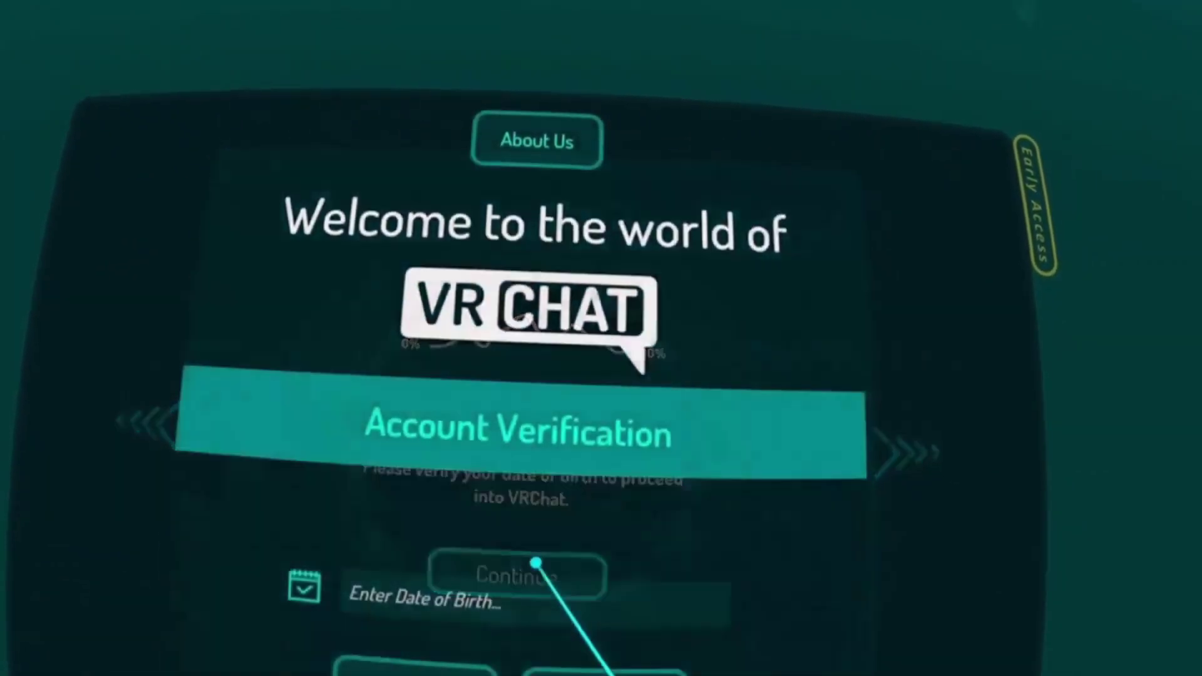
click(466, 556)
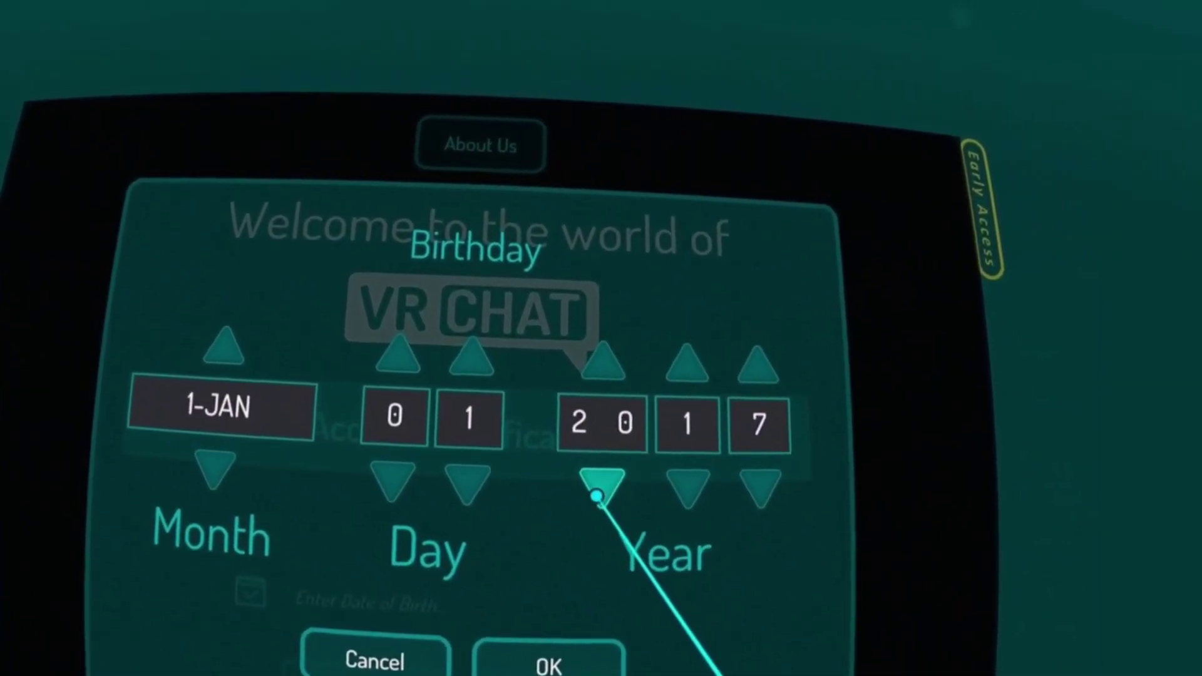
click(596, 496)
click(687, 361)
click(687, 361)
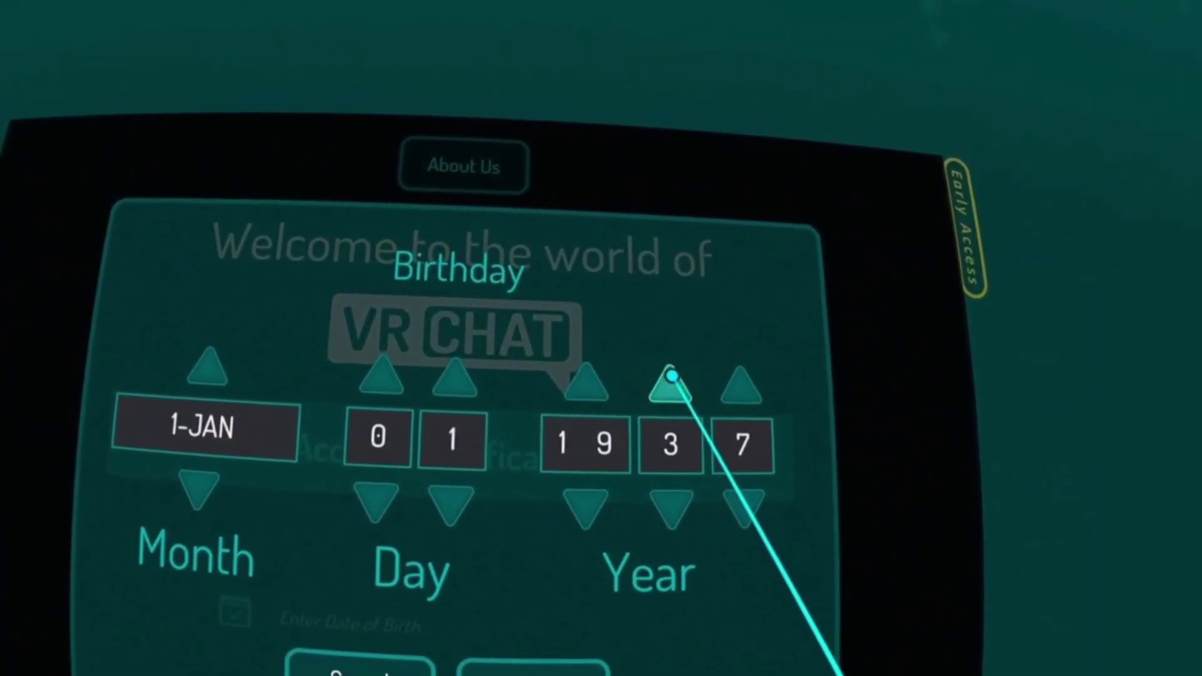
click(672, 379)
click(672, 379)
click(671, 379)
click(671, 378)
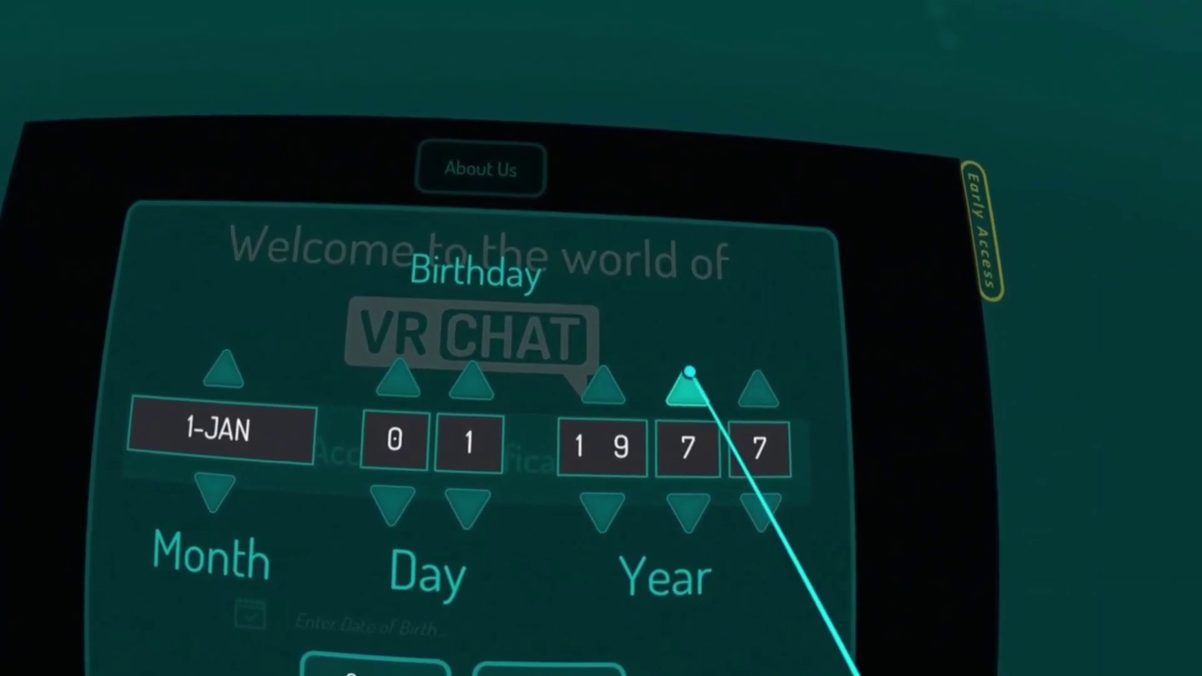
click(689, 373)
click(568, 633)
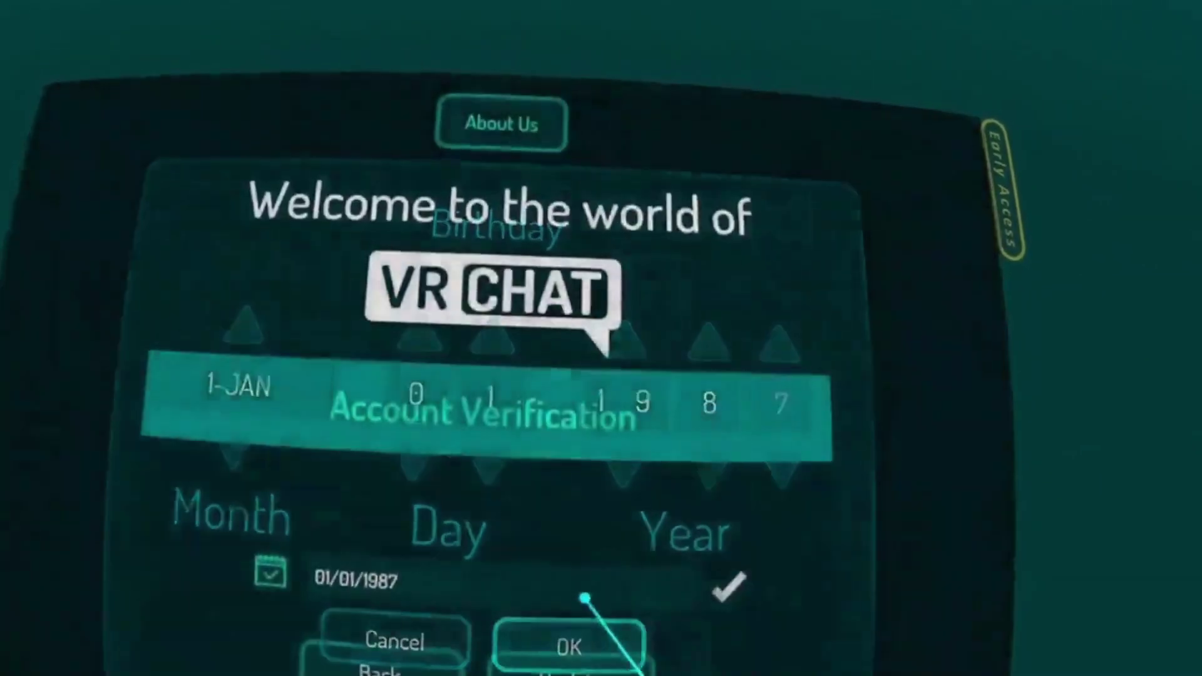
click(583, 661)
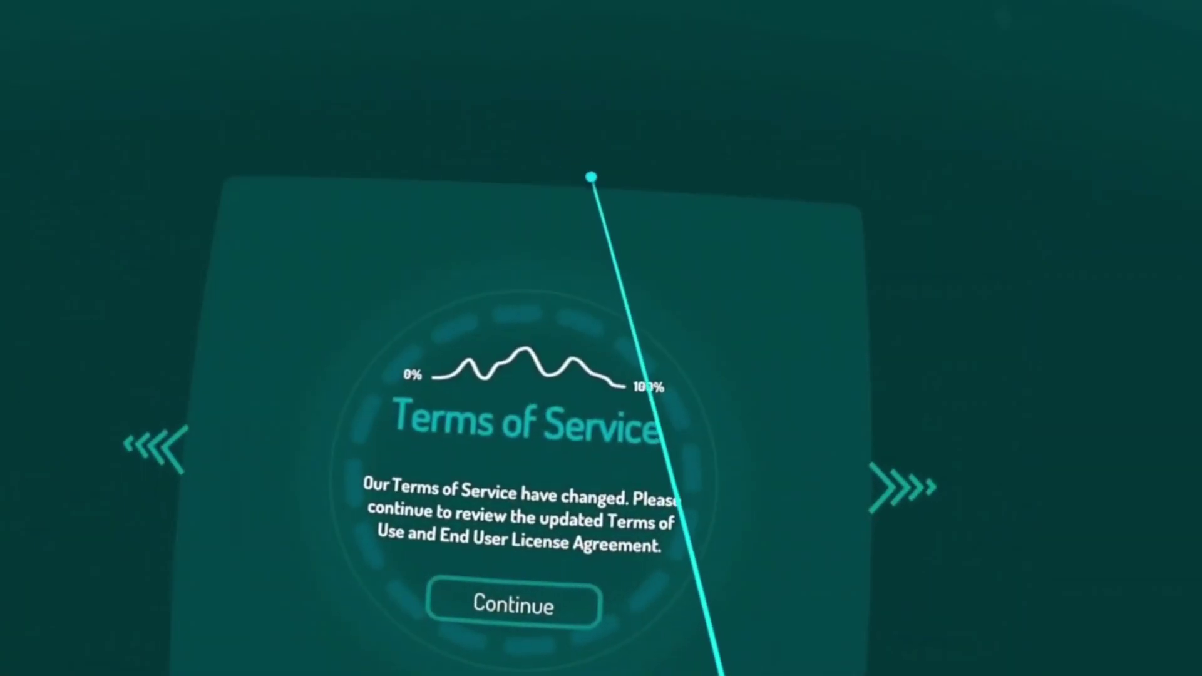
click(506, 602)
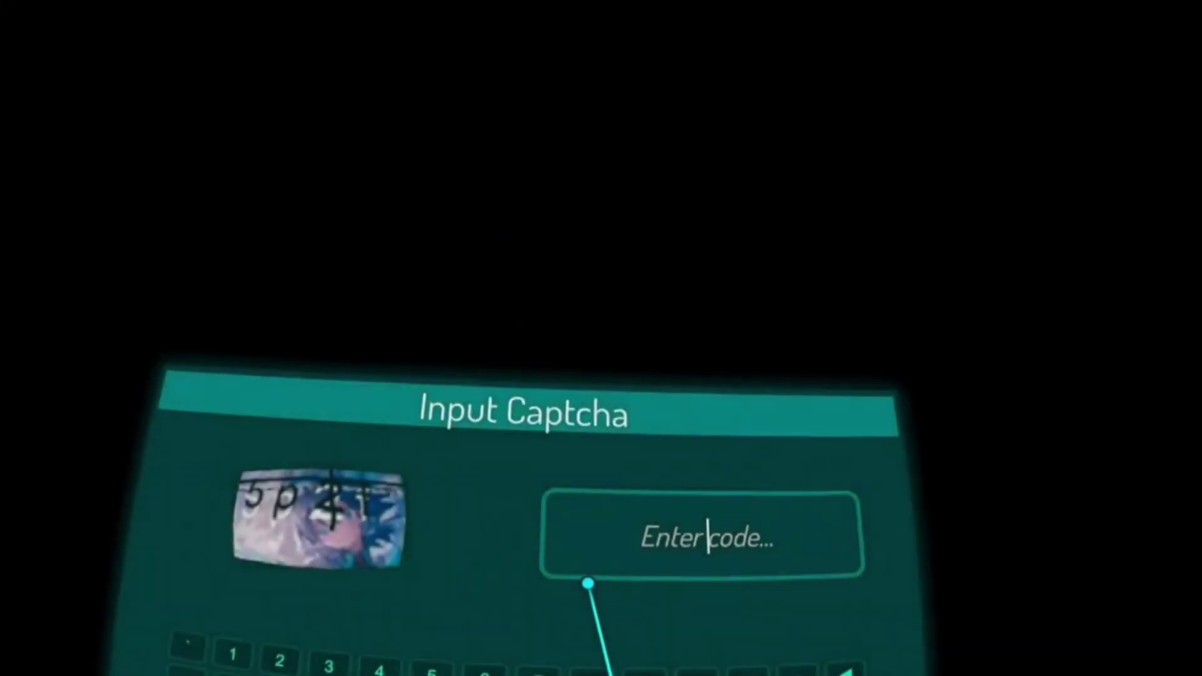
Enter the captcha code from the image for the VRChat login verification
click(587, 551)
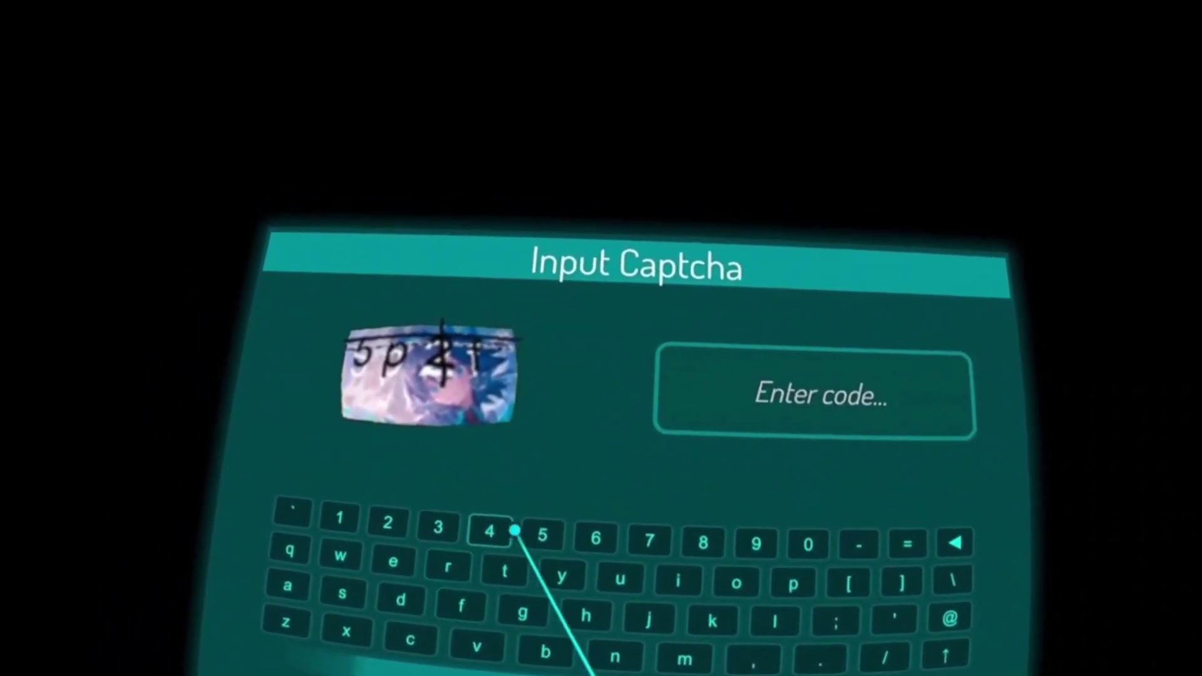
click(550, 563)
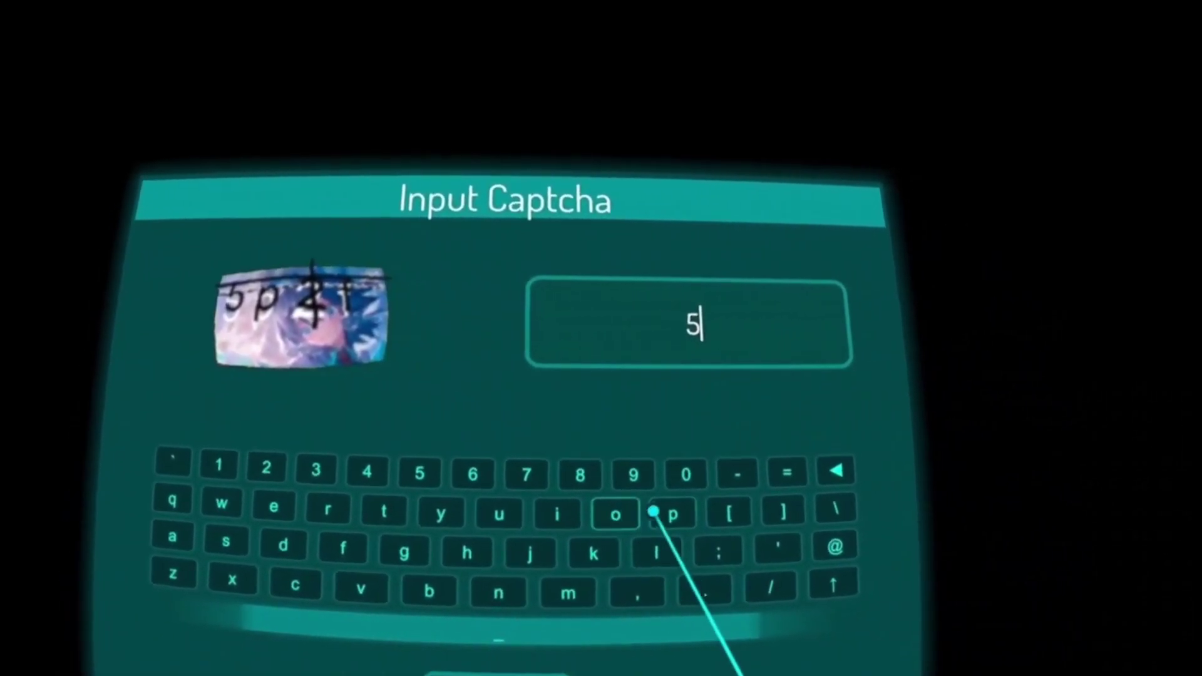
click(670, 514)
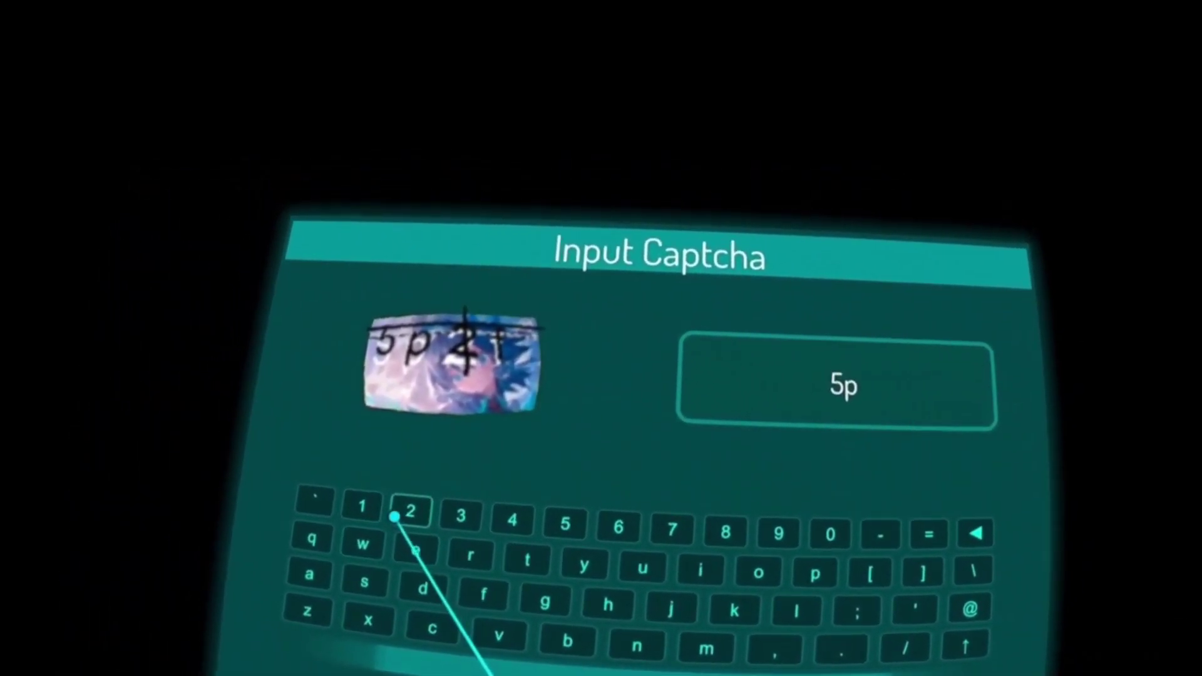
click(403, 514)
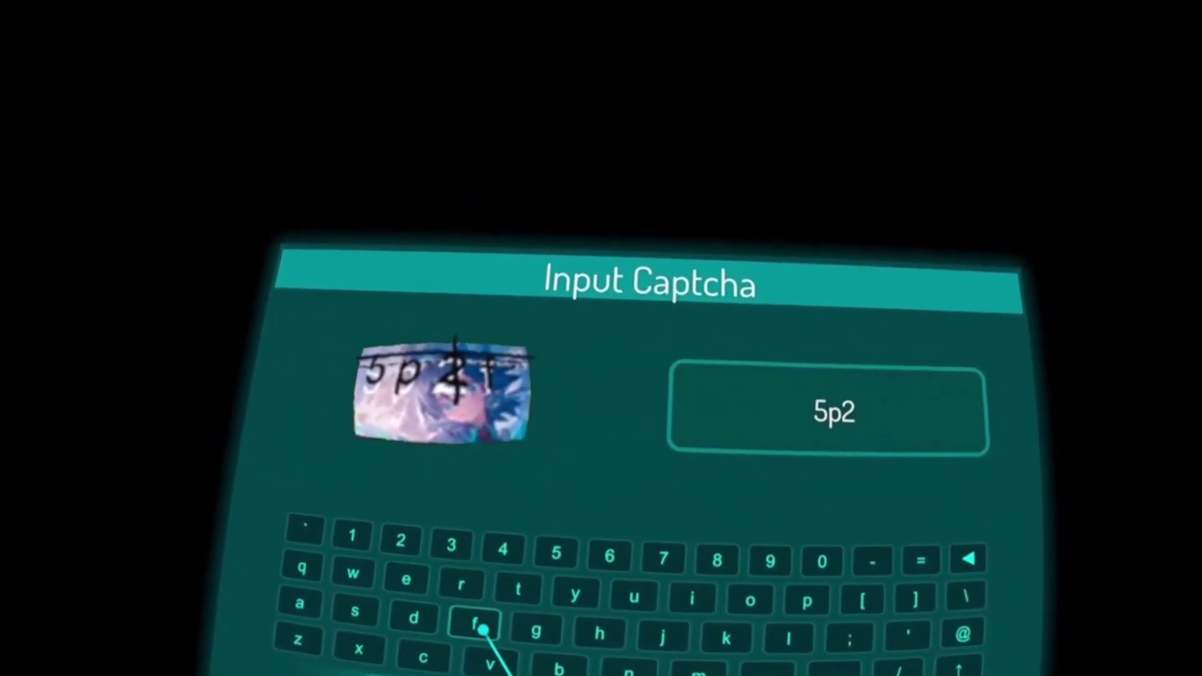
click(408, 606)
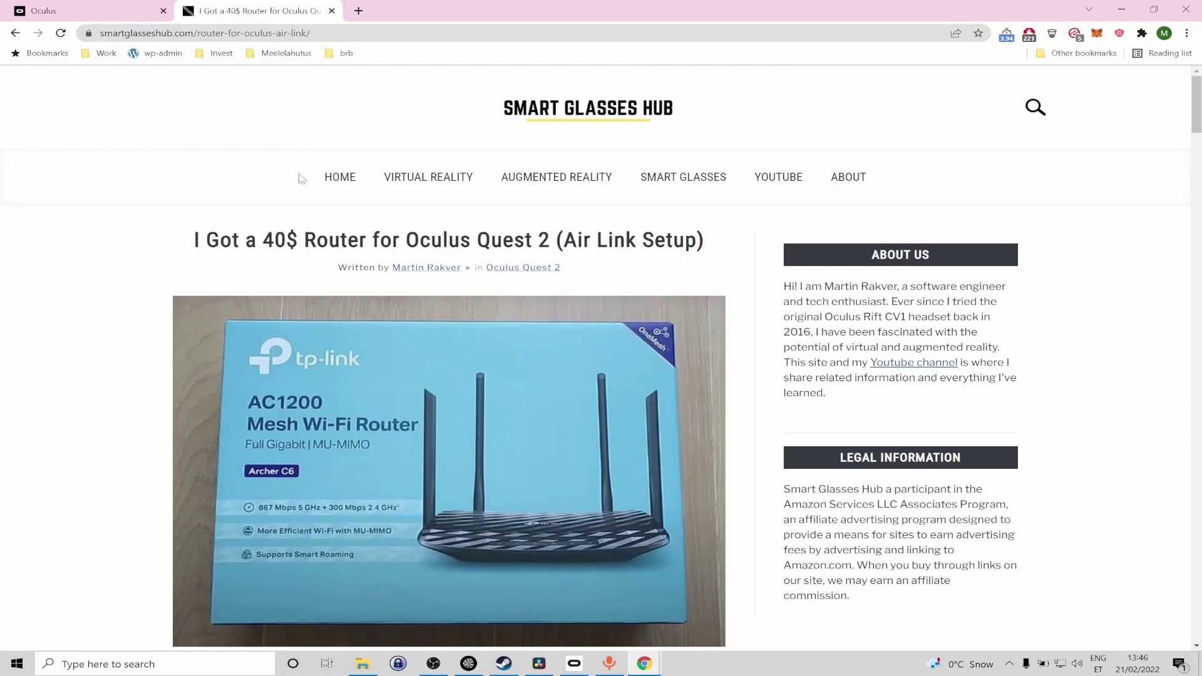
Switch to the Oculus Link support page in the browser and review the PC and headset instructions for setting up Air Link
key(ctrl+shift+Tab)
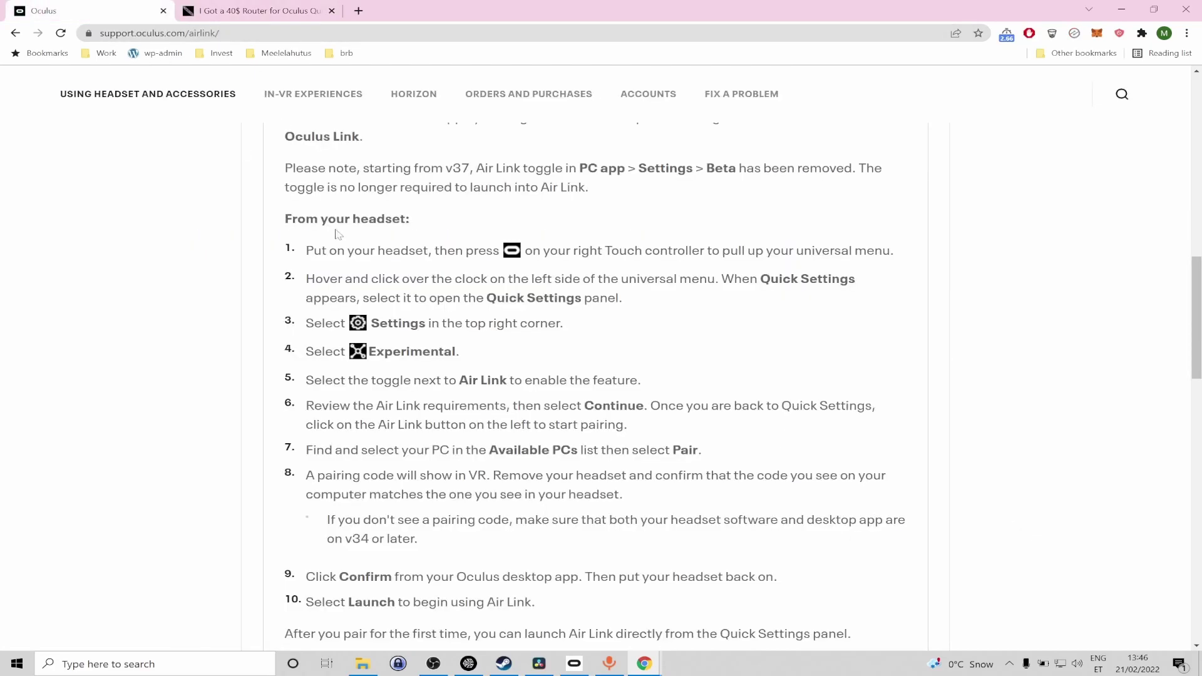
scroll(336, 234, up, 15)
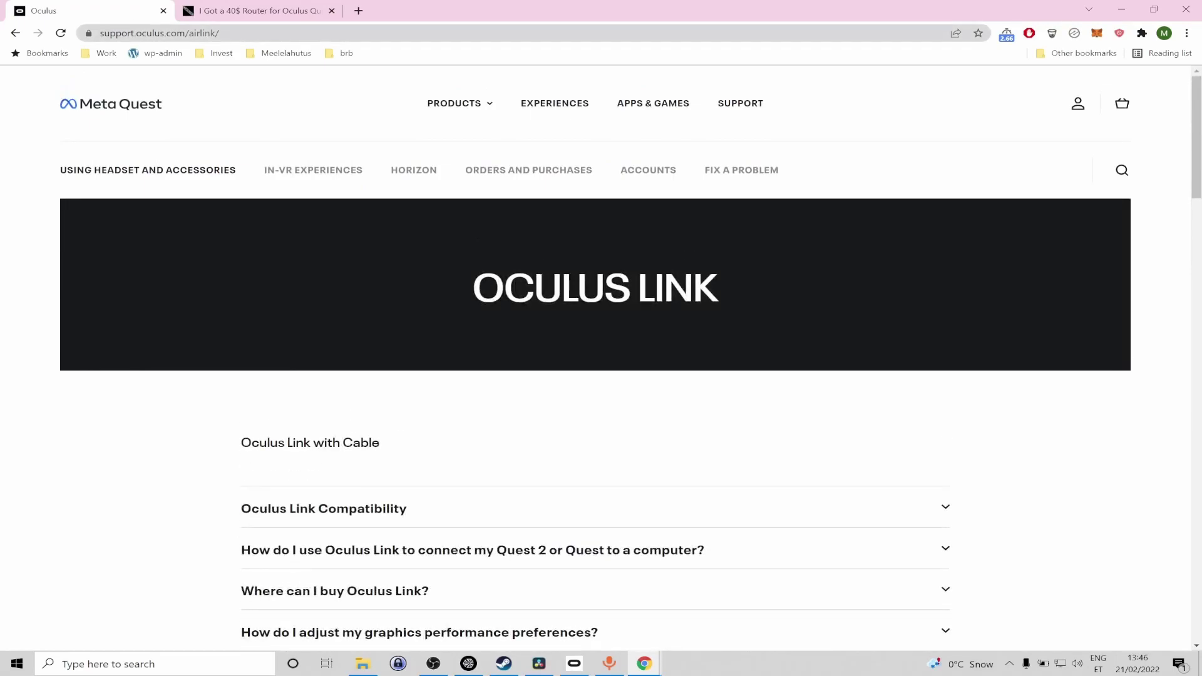
scroll(346, 271, down, 10)
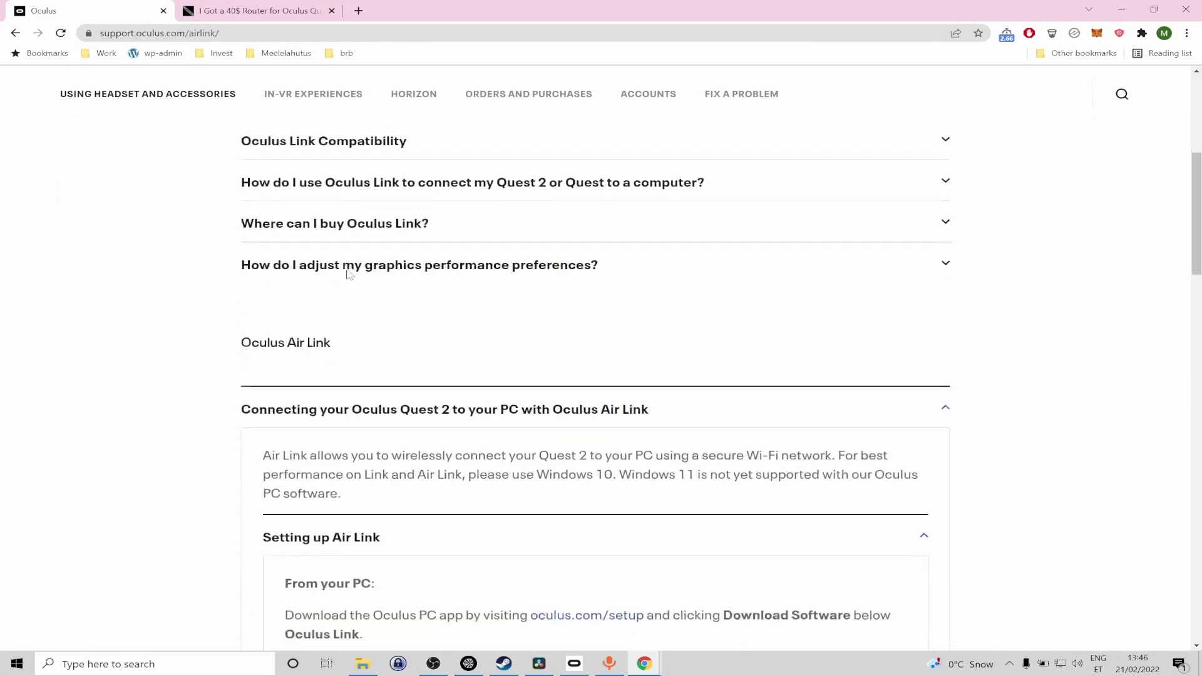
scroll(348, 276, down, 1)
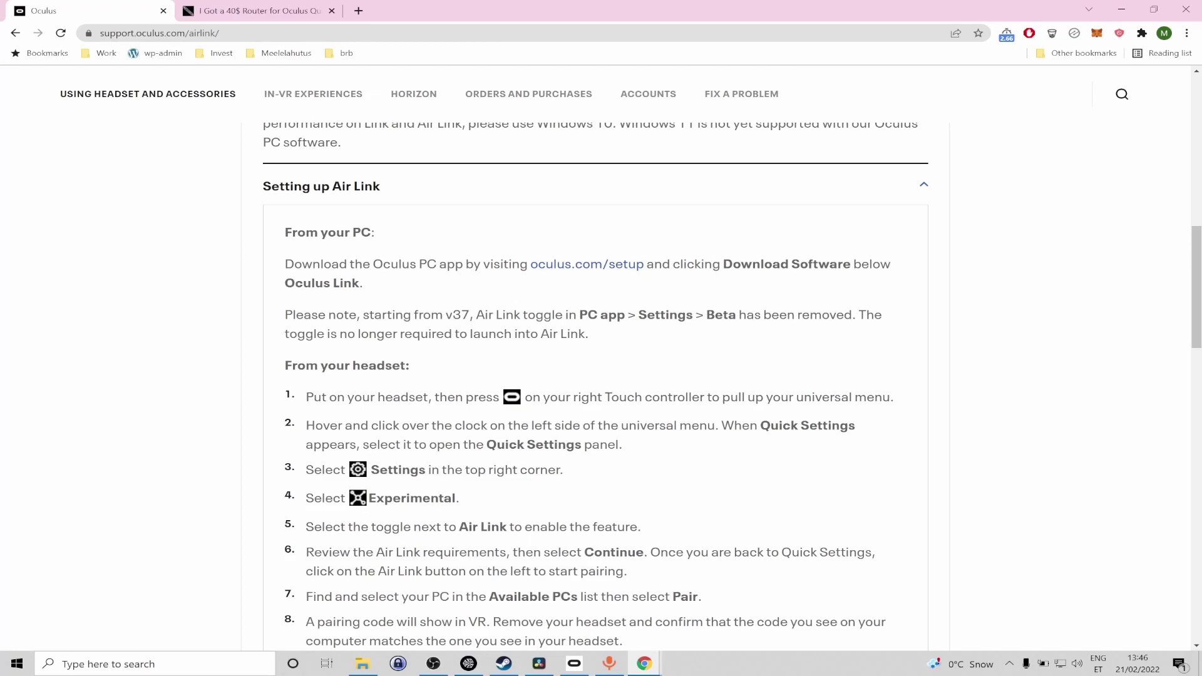
scroll(463, 533, down, 7)
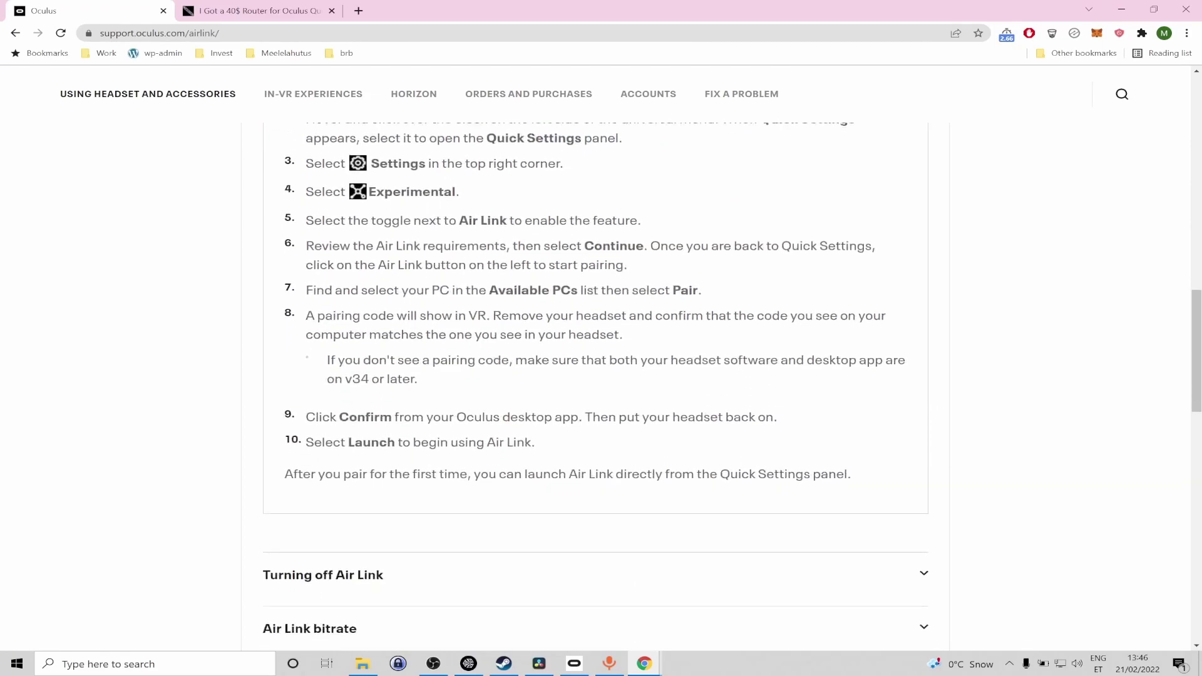
scroll(463, 533, up, 12)
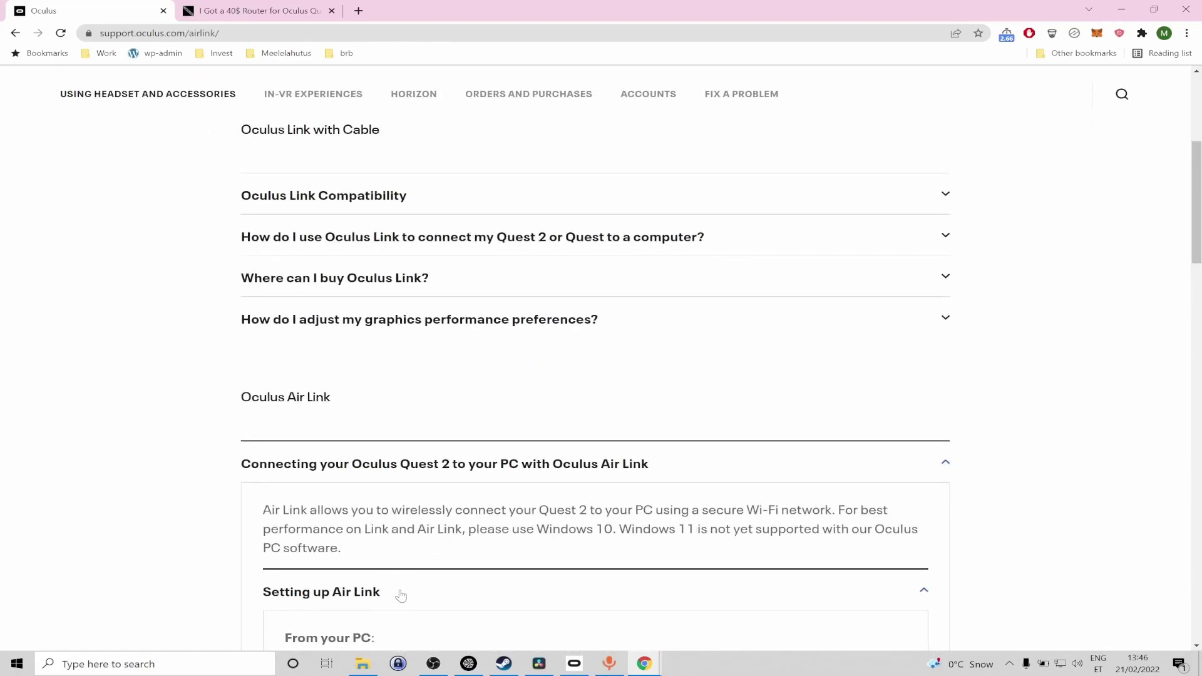
Collapse the Air Link setup section, expand "Oculus Air Link best practices and known issues" and read the best practices
click(922, 591)
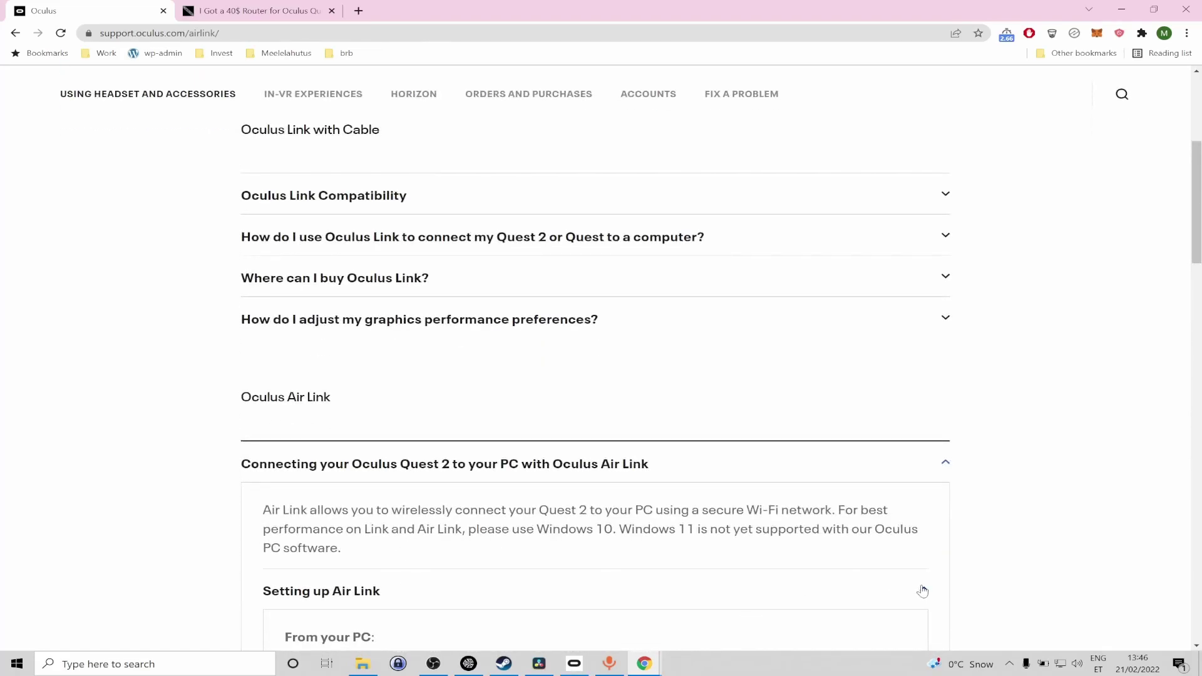
scroll(1066, 459, down, 3)
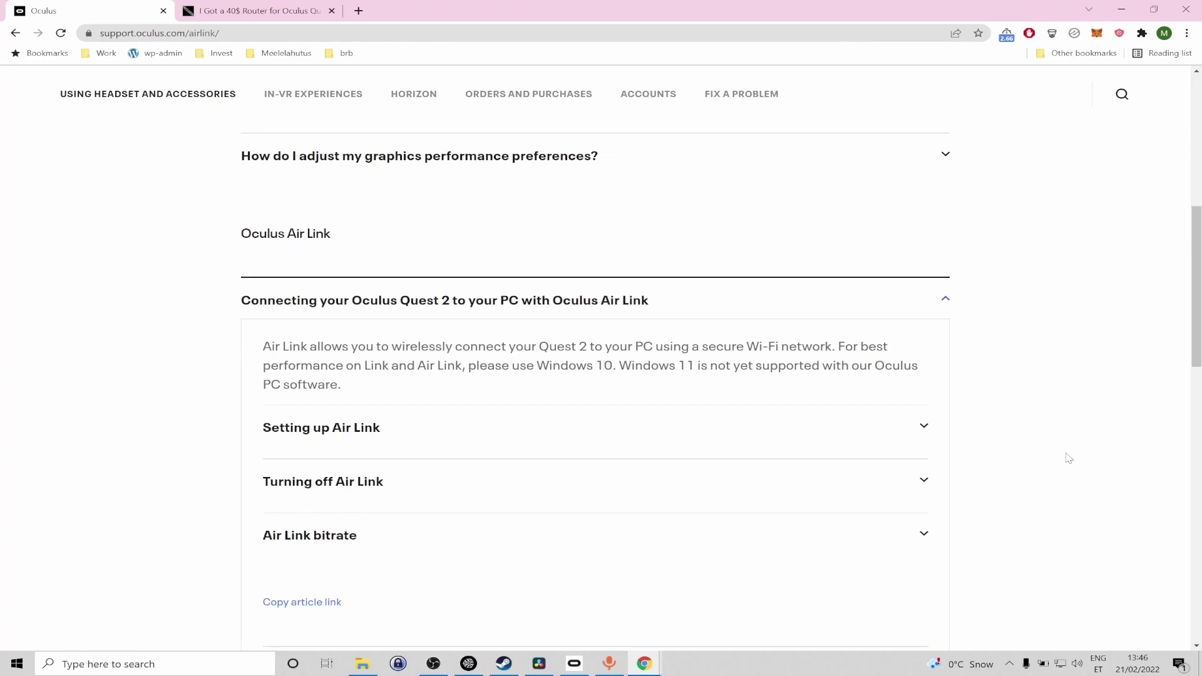
scroll(1068, 458, down, 3)
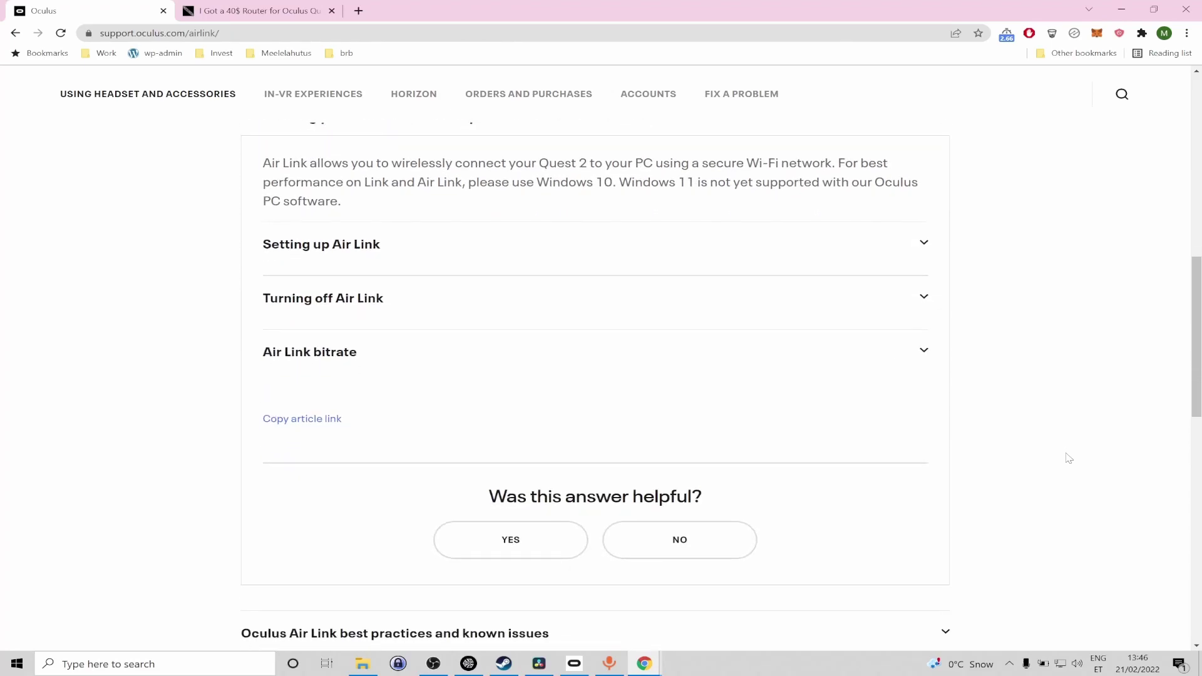
scroll(980, 458, down, 3)
click(944, 472)
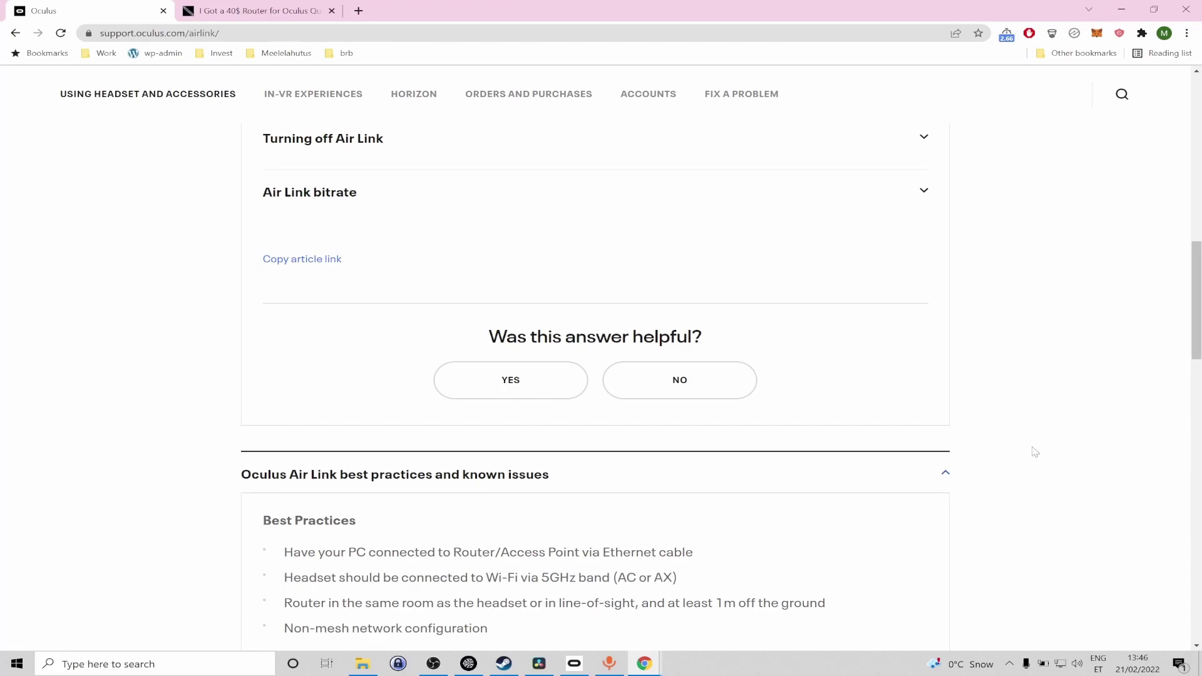
scroll(1035, 451, down, 3)
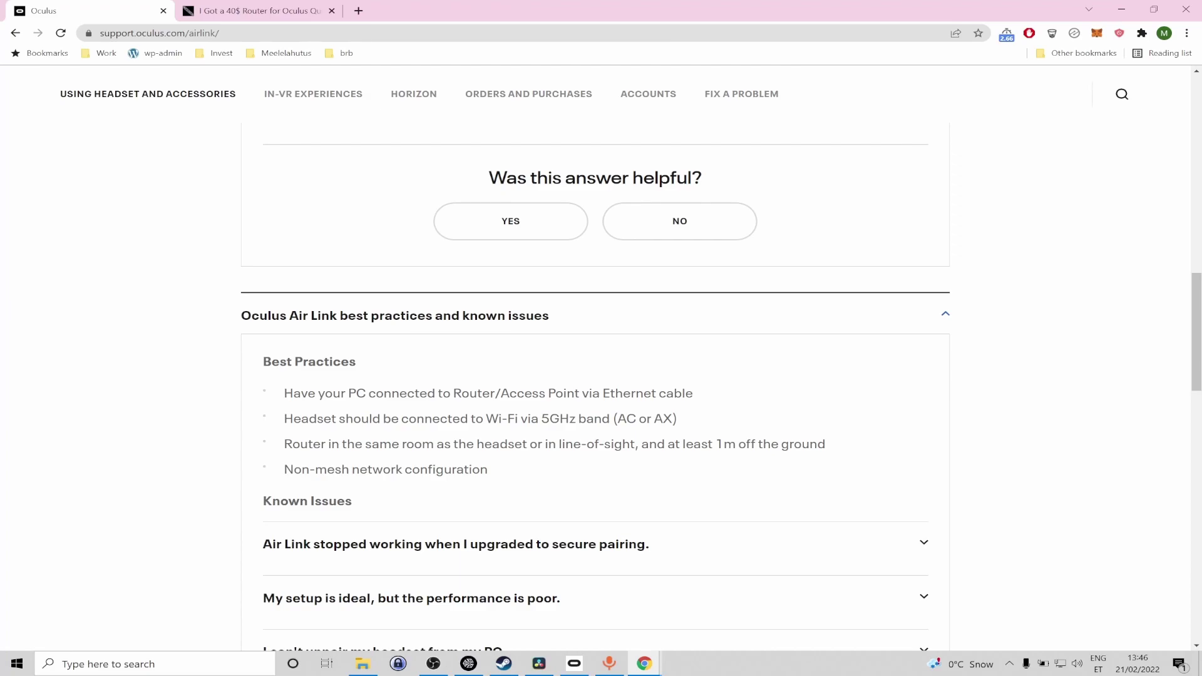
Switch to the Smart Glasses Hub router article and read its advice on using the current router and the Air Link router requirements
key(ctrl+Tab)
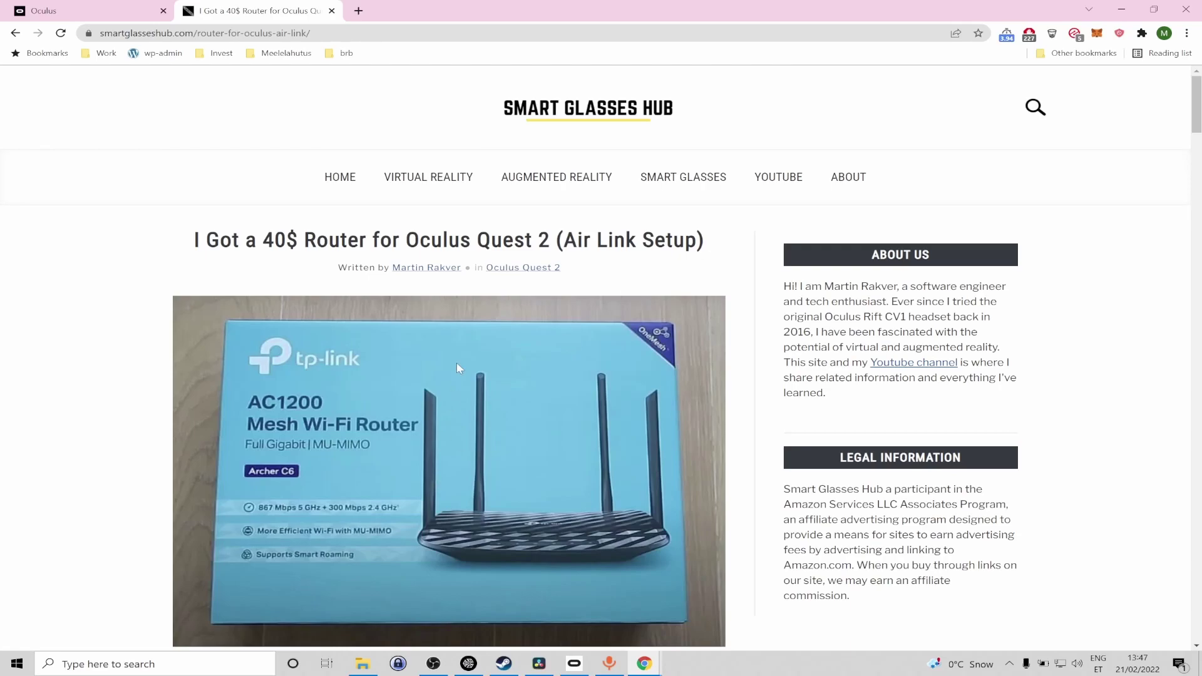
scroll(457, 364, down, 2)
scroll(457, 364, down, 2)
scroll(456, 368, down, 6)
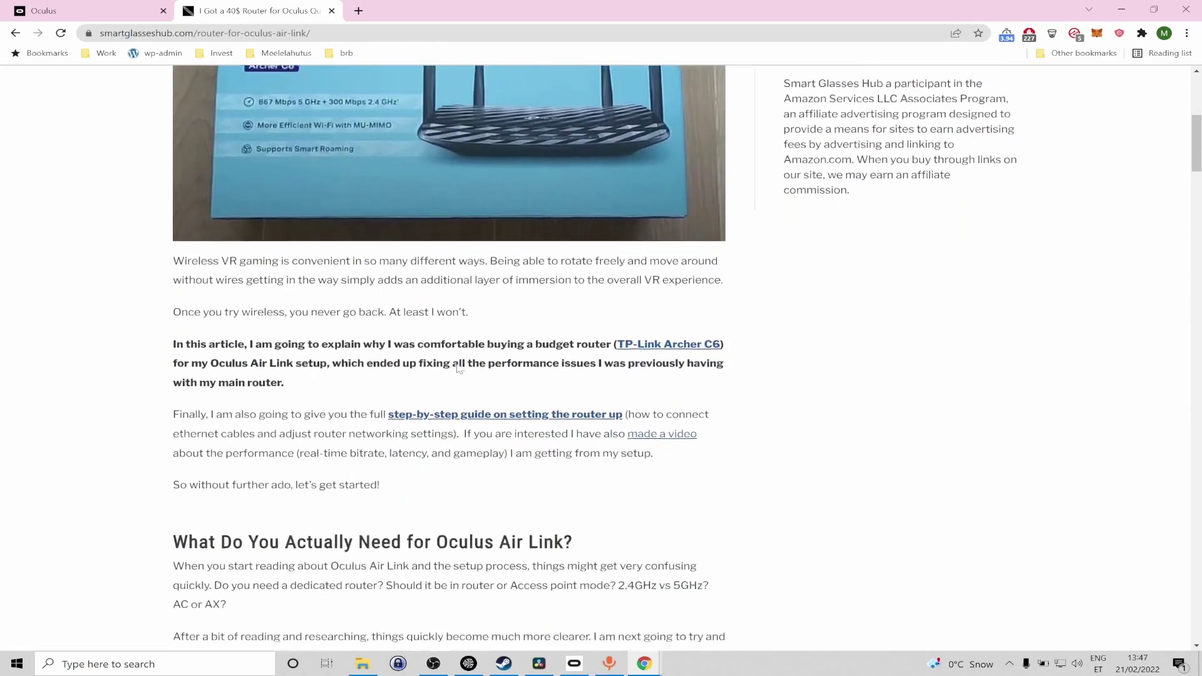
scroll(457, 368, down, 2)
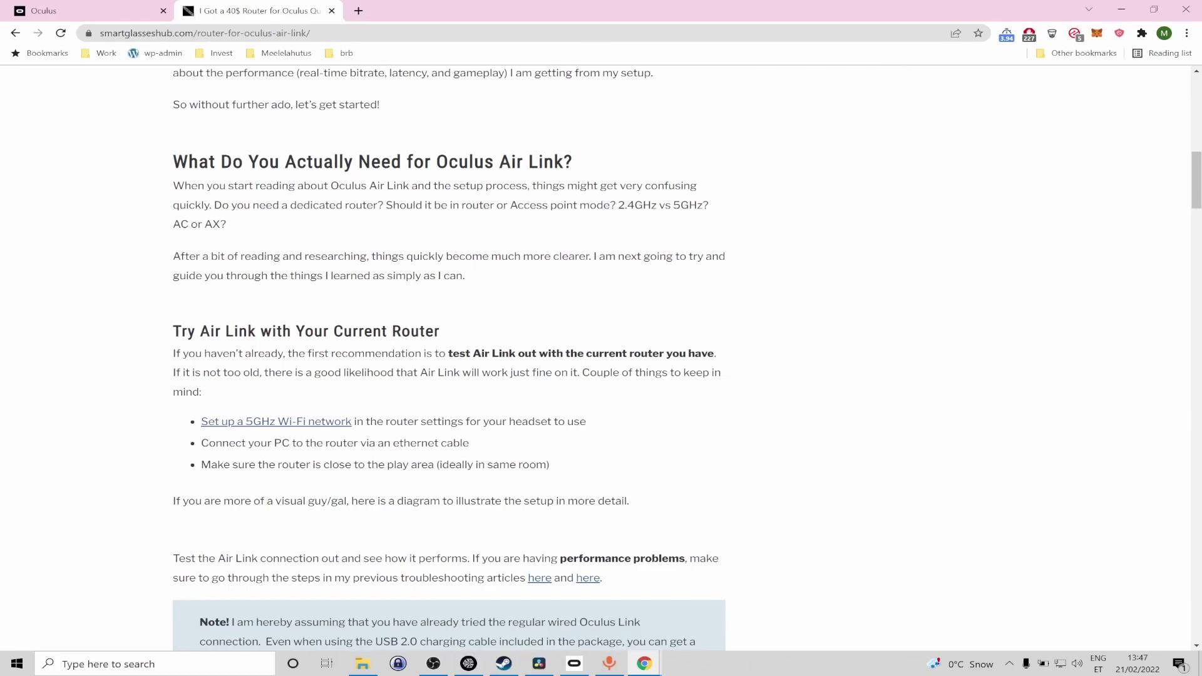
scroll(325, 334, down, 3)
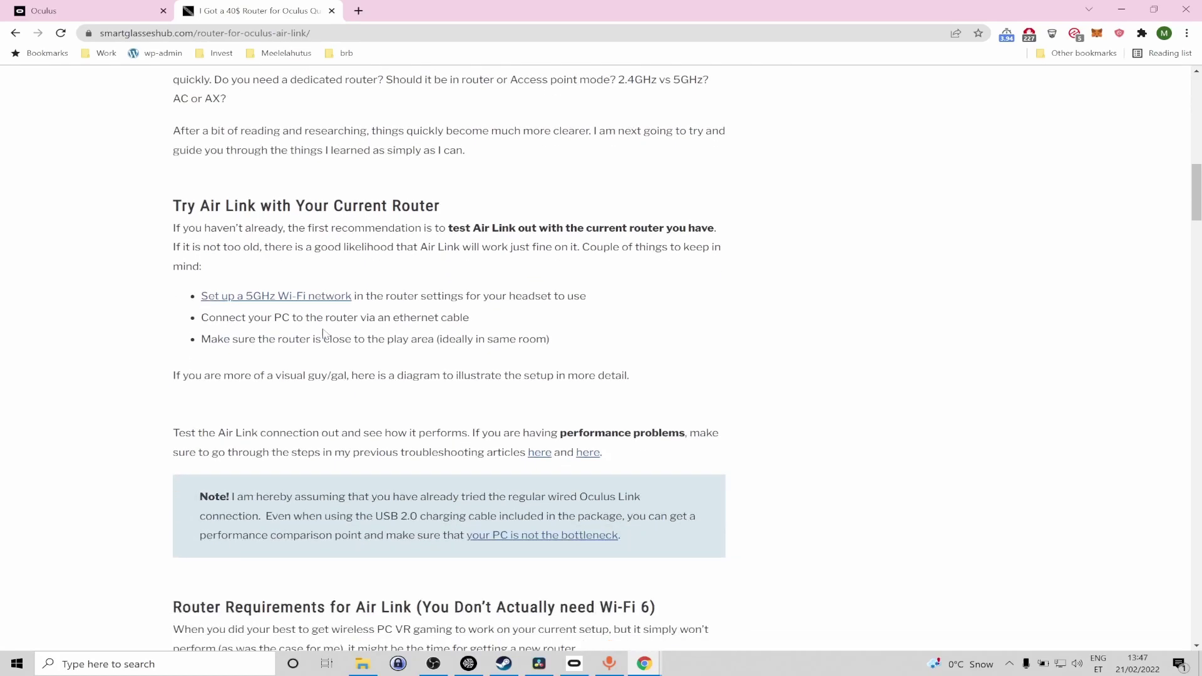
scroll(326, 333, down, 2)
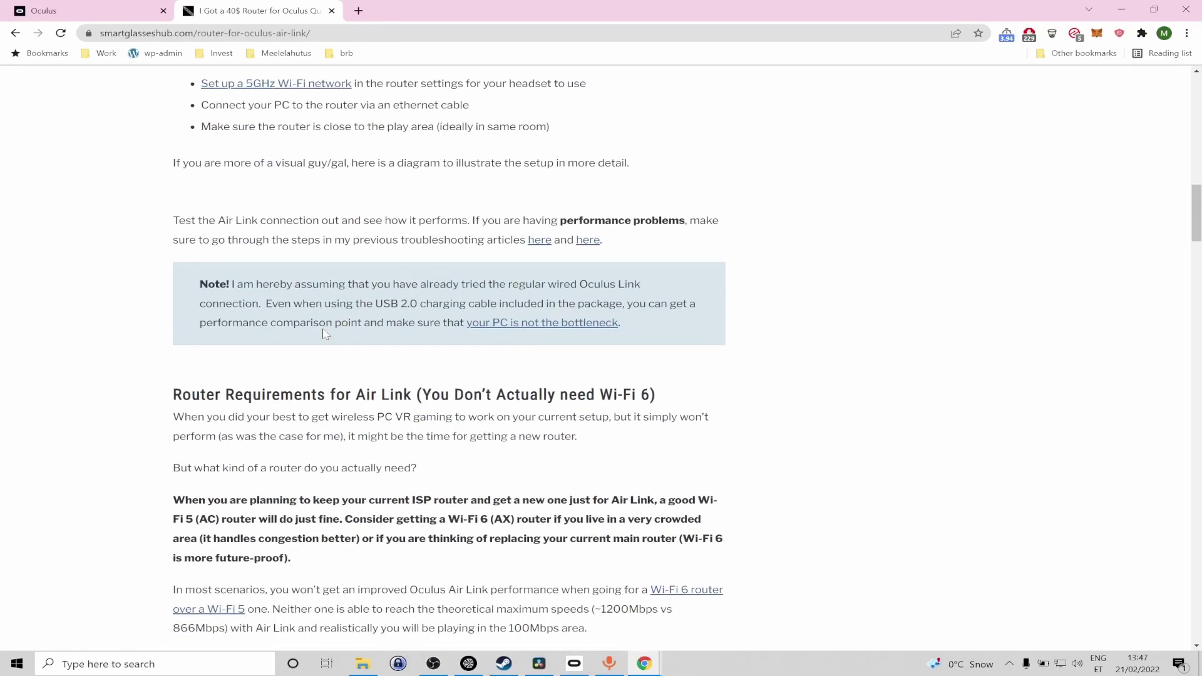
scroll(326, 334, down, 2)
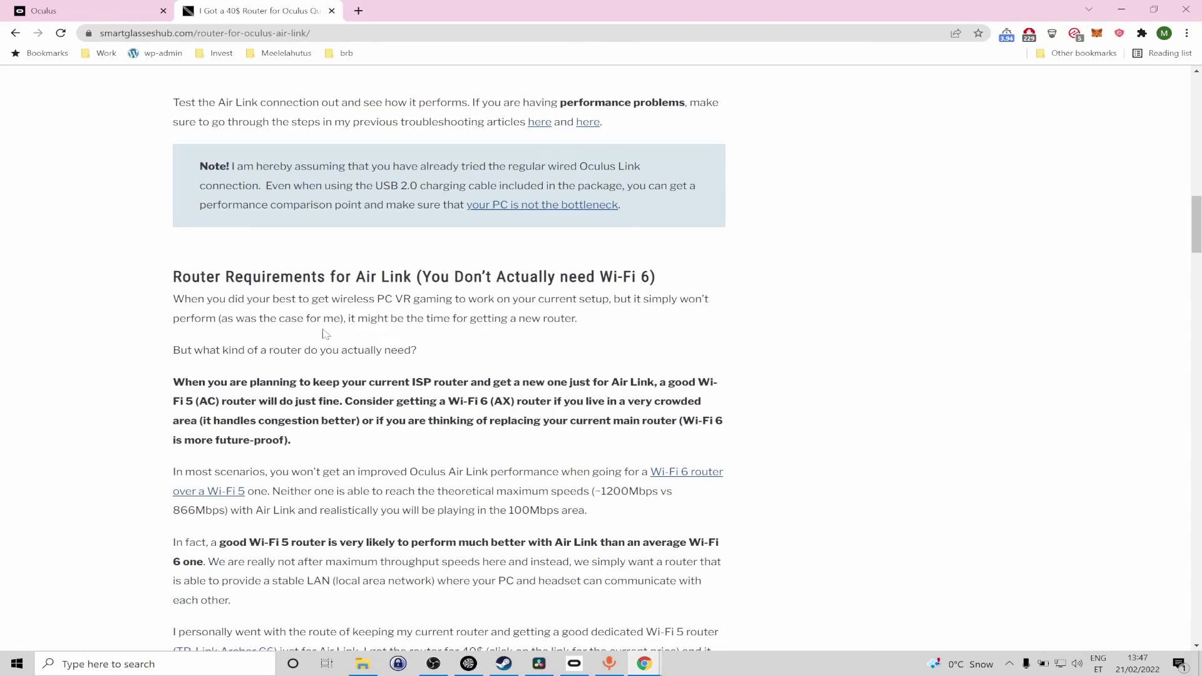
Examine the article's dedicated router setup section, including the needed equipment, connection diagram, Ethernet cabling and router configuration
scroll(326, 334, down, 9)
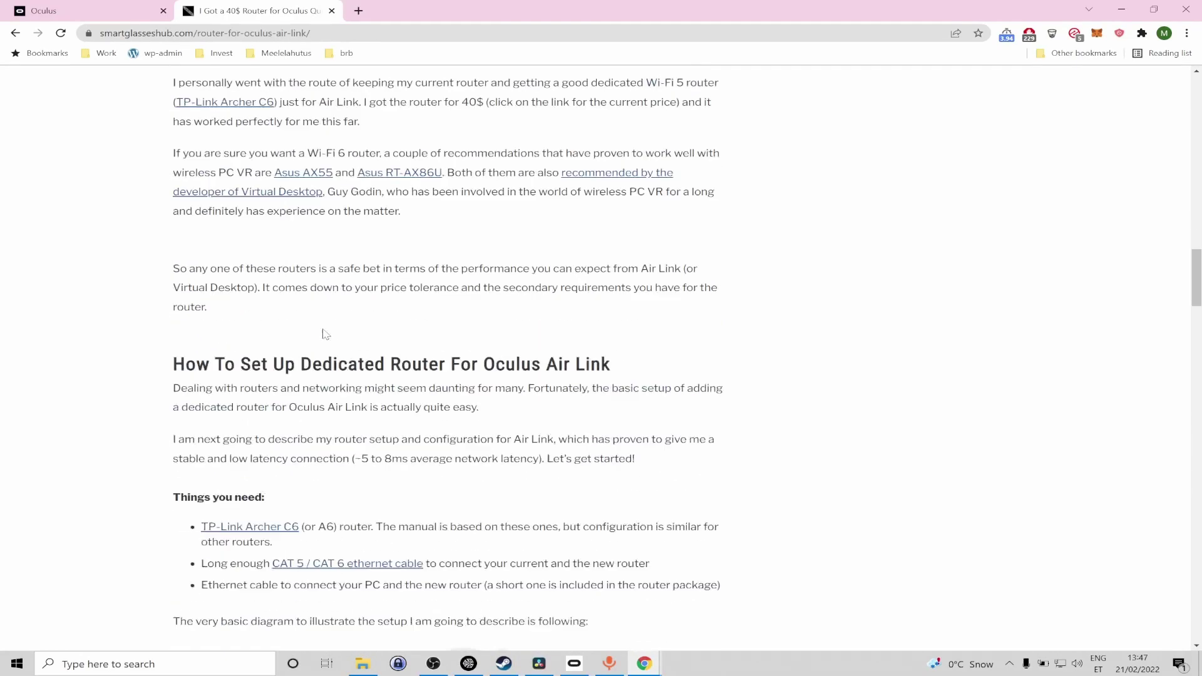
scroll(326, 333, down, 1)
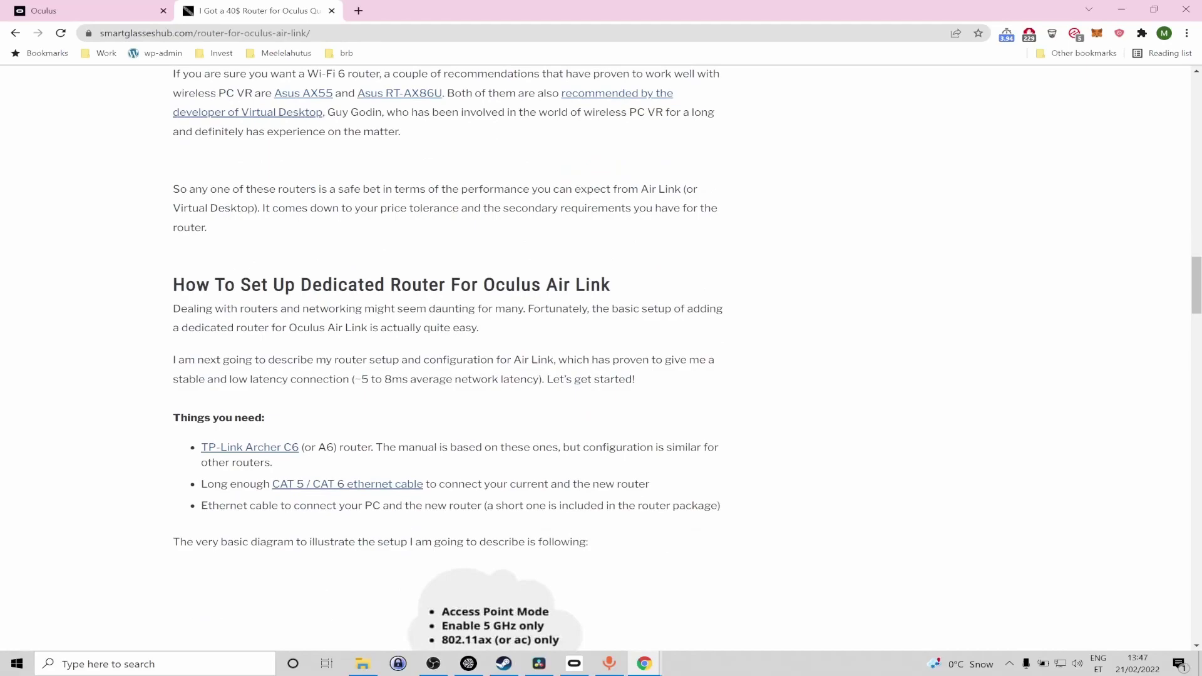
scroll(391, 324, down, 1)
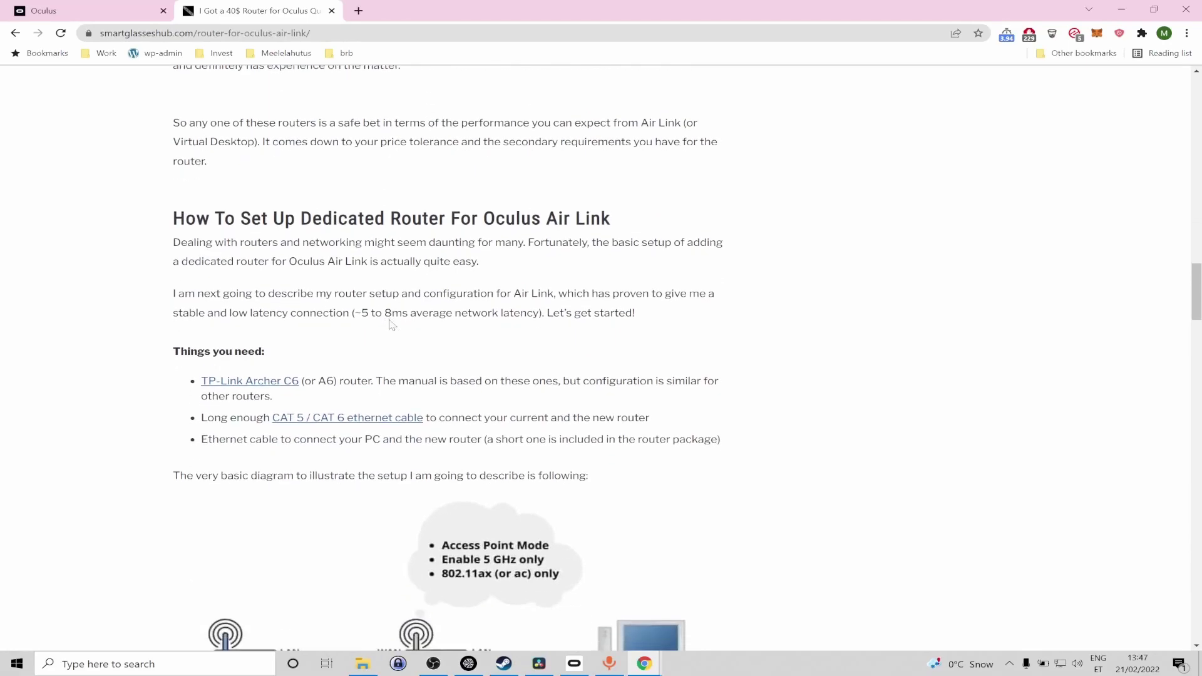
scroll(391, 324, down, 3)
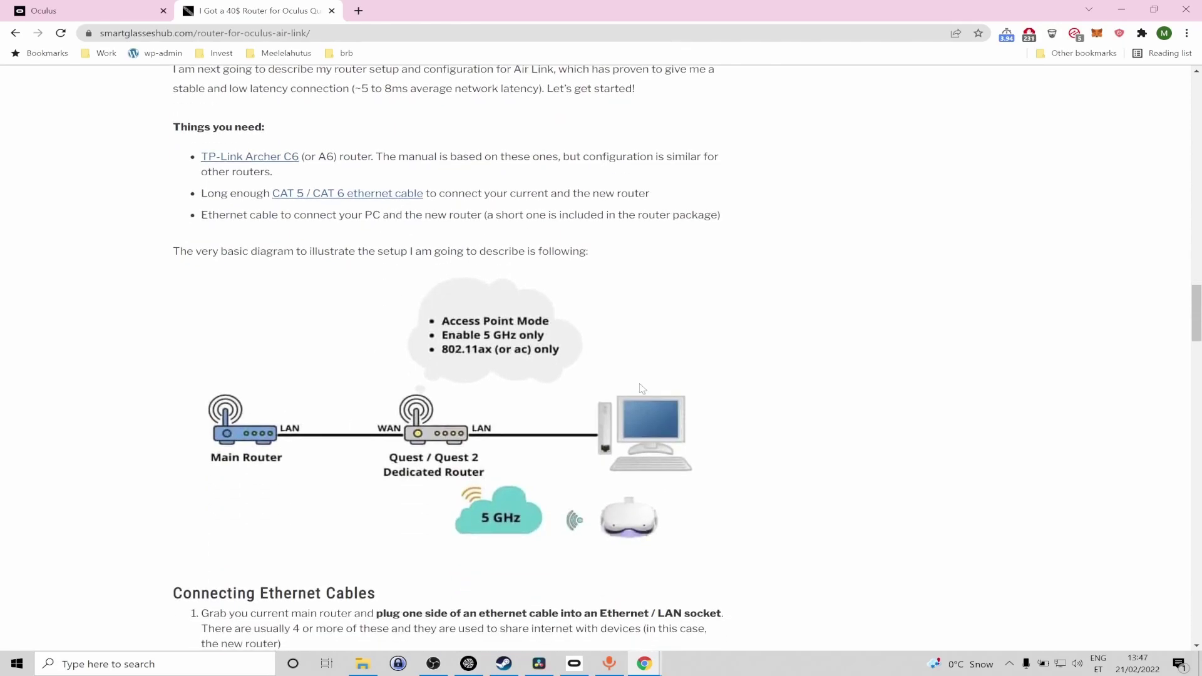
scroll(642, 388, down, 12)
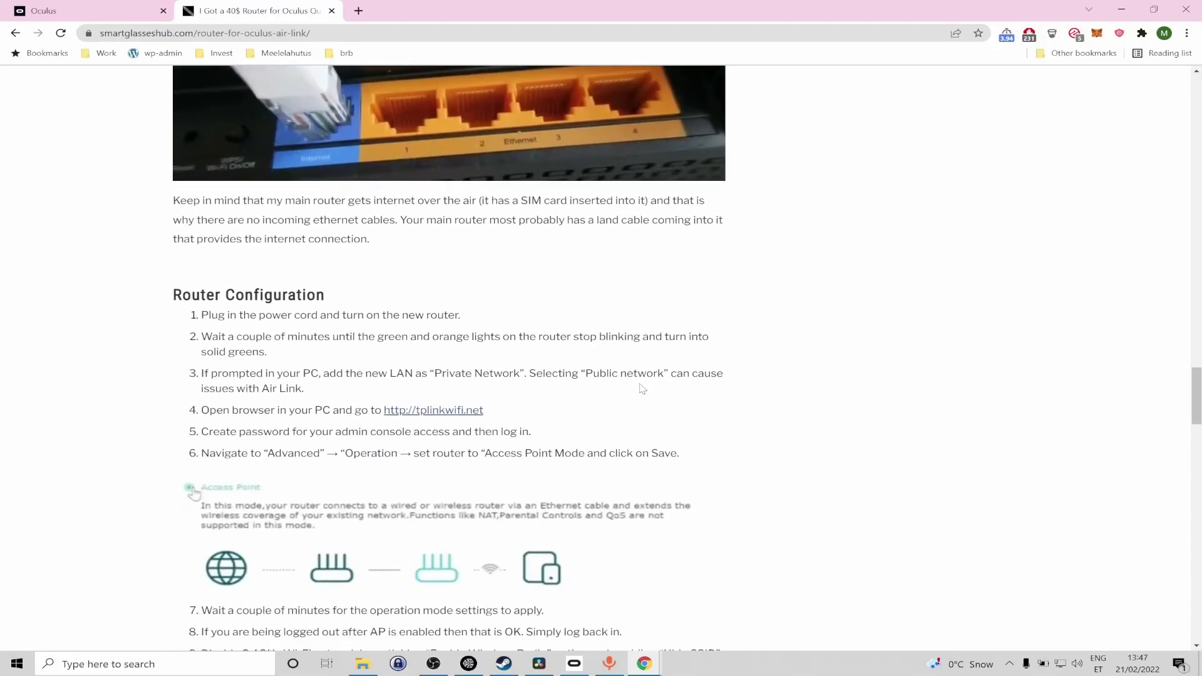
scroll(642, 388, down, 10)
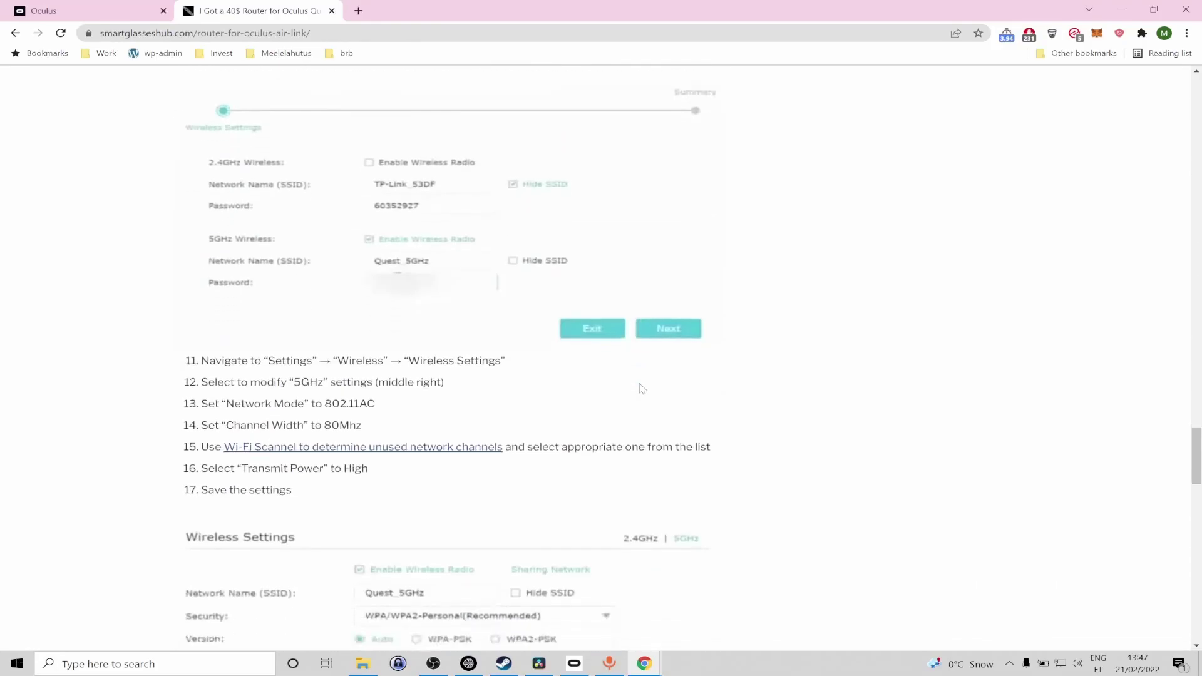